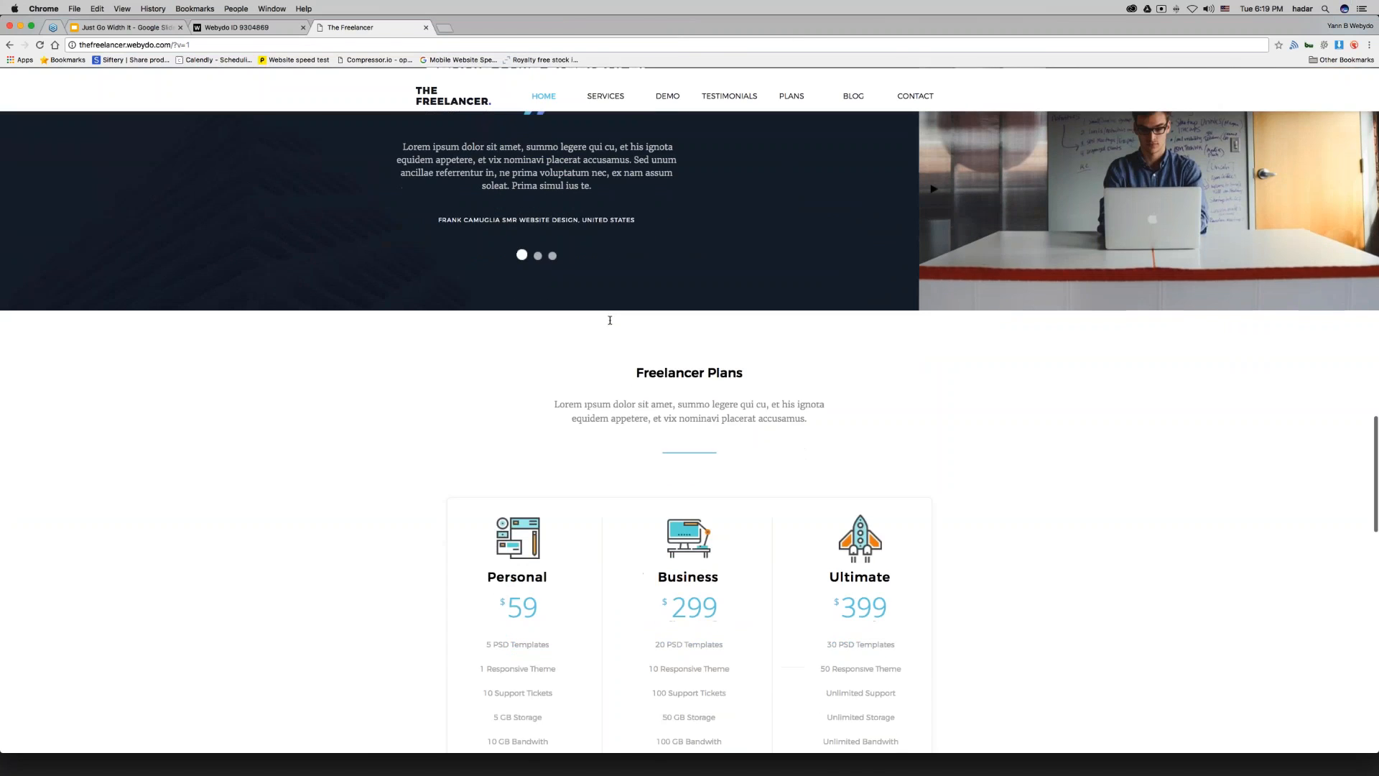
Check how the Freelancer site's testimonials section adapts to a narrower browser window, and restore the full window width.
scroll(1237, 292, up, 2)
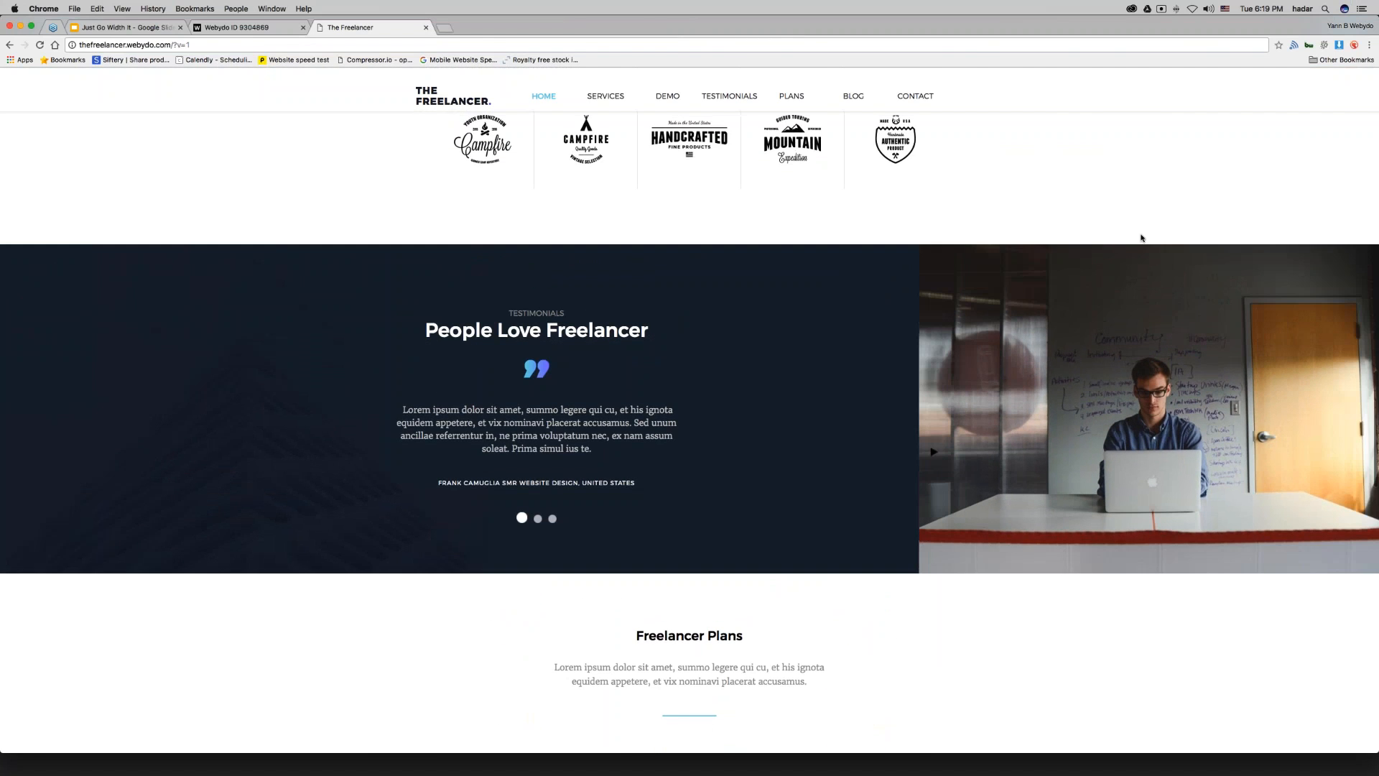
drag(3, 485, 630, 458)
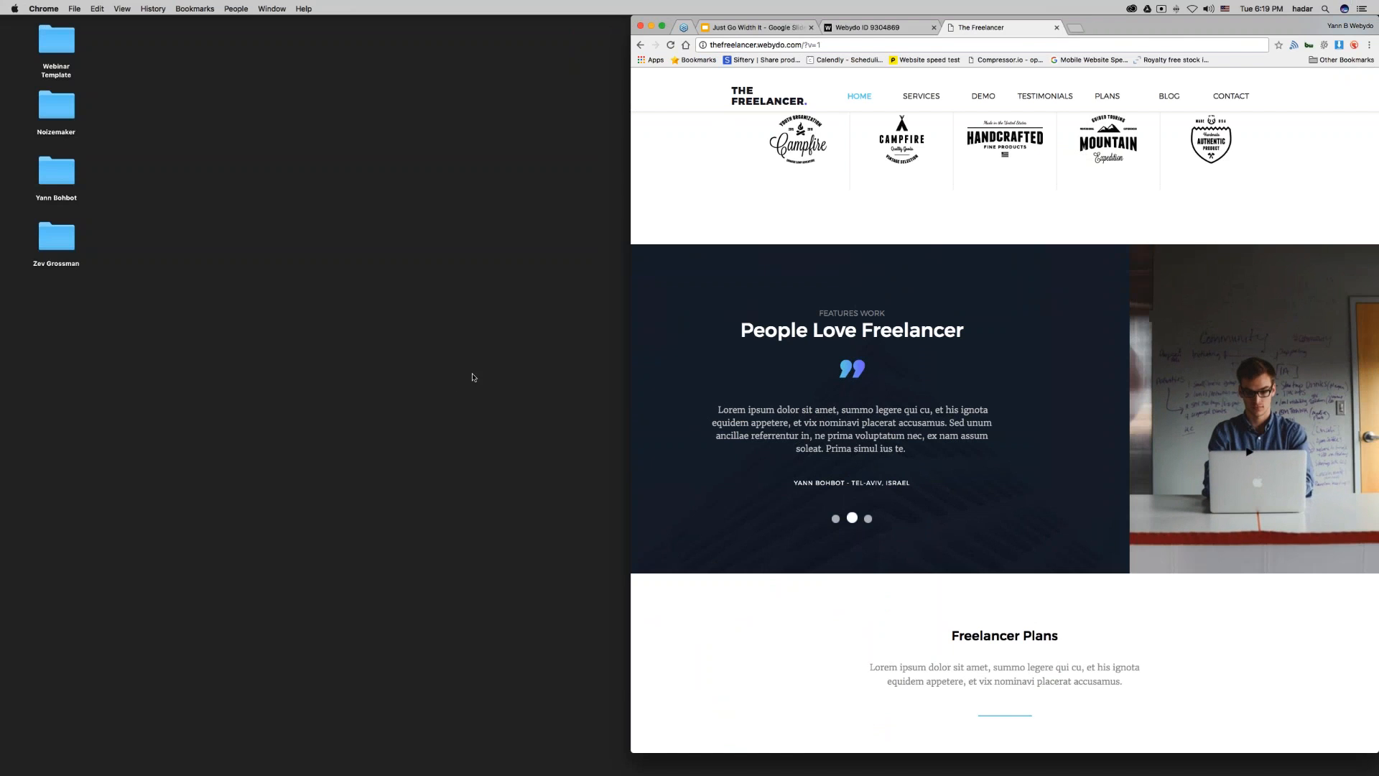
drag(632, 357, 2, 357)
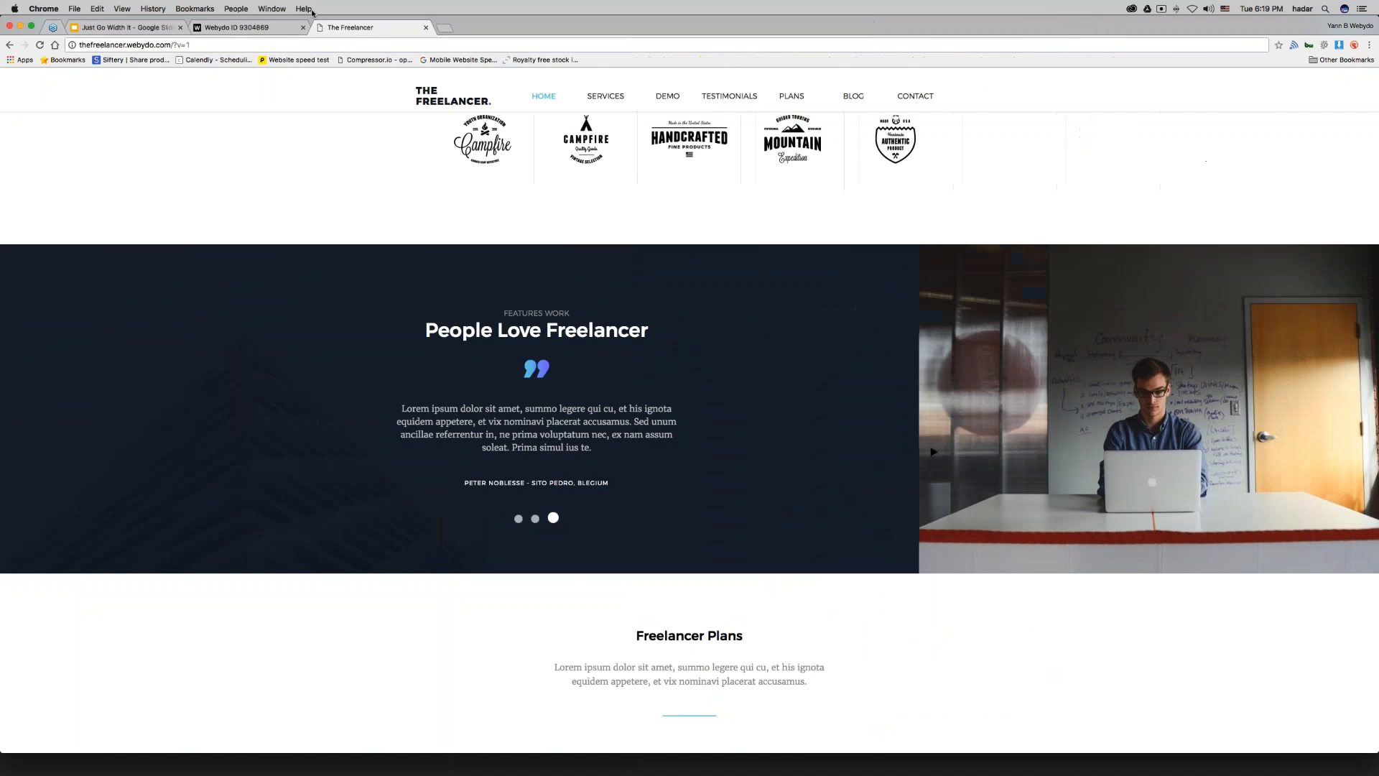
Switch to the Webydo studio and place a Fluid Grid gallery on the blank page.
click(255, 29)
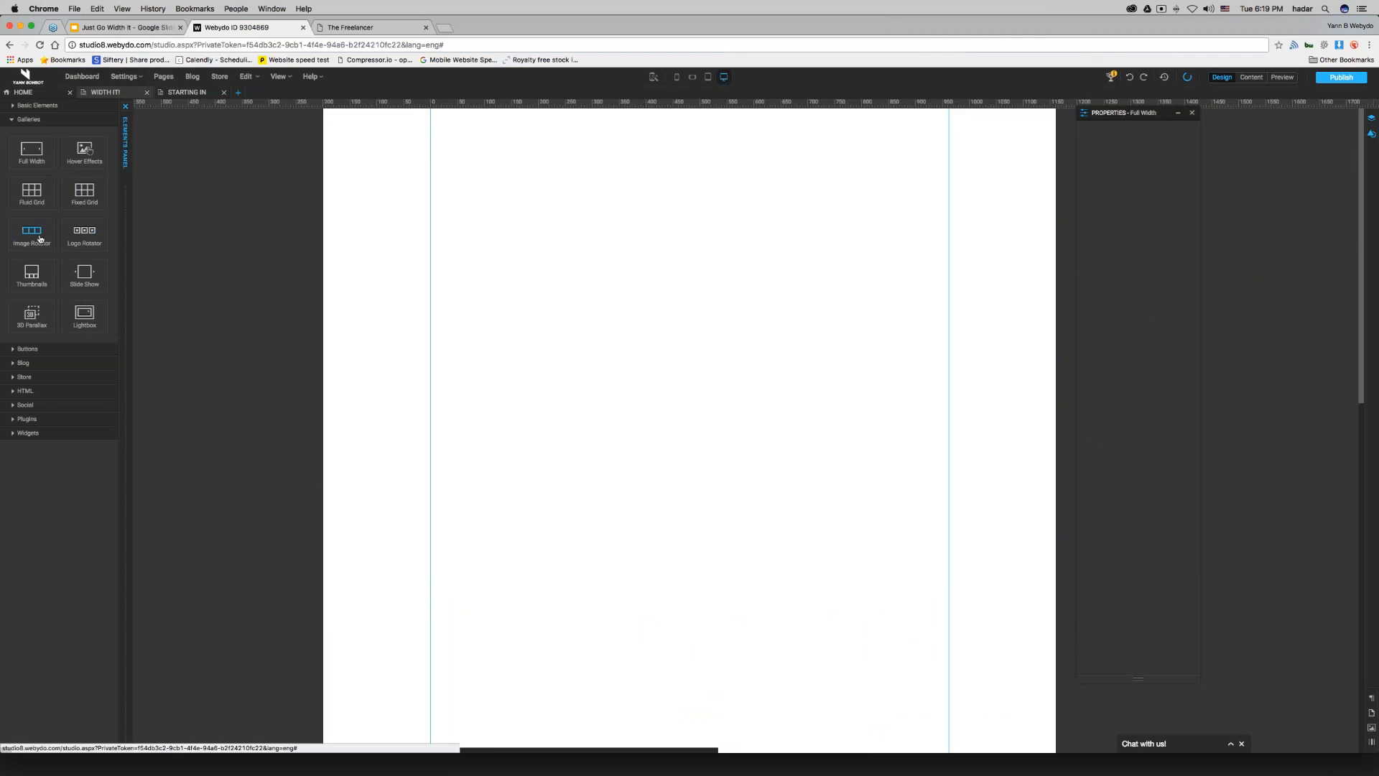
drag(31, 190, 559, 319)
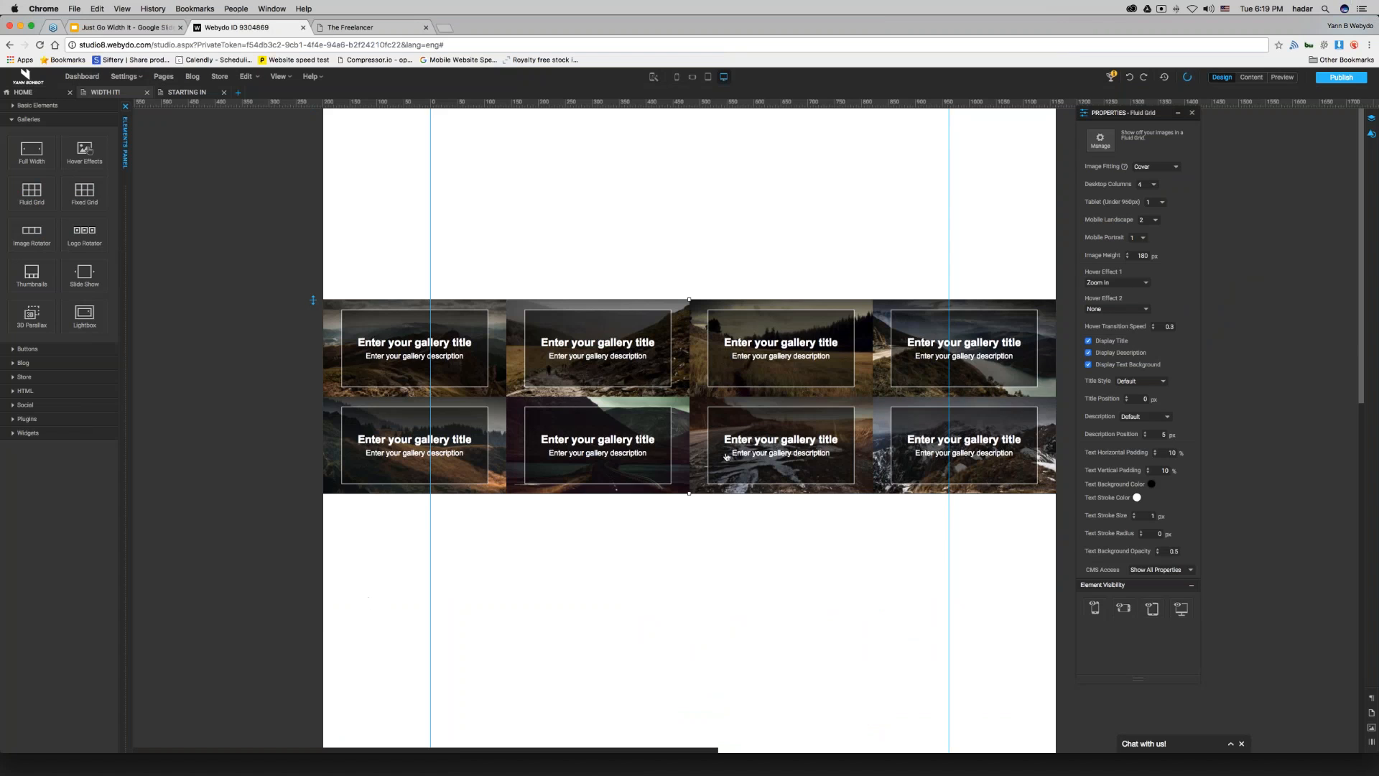
drag(1157, 112, 1137, 120)
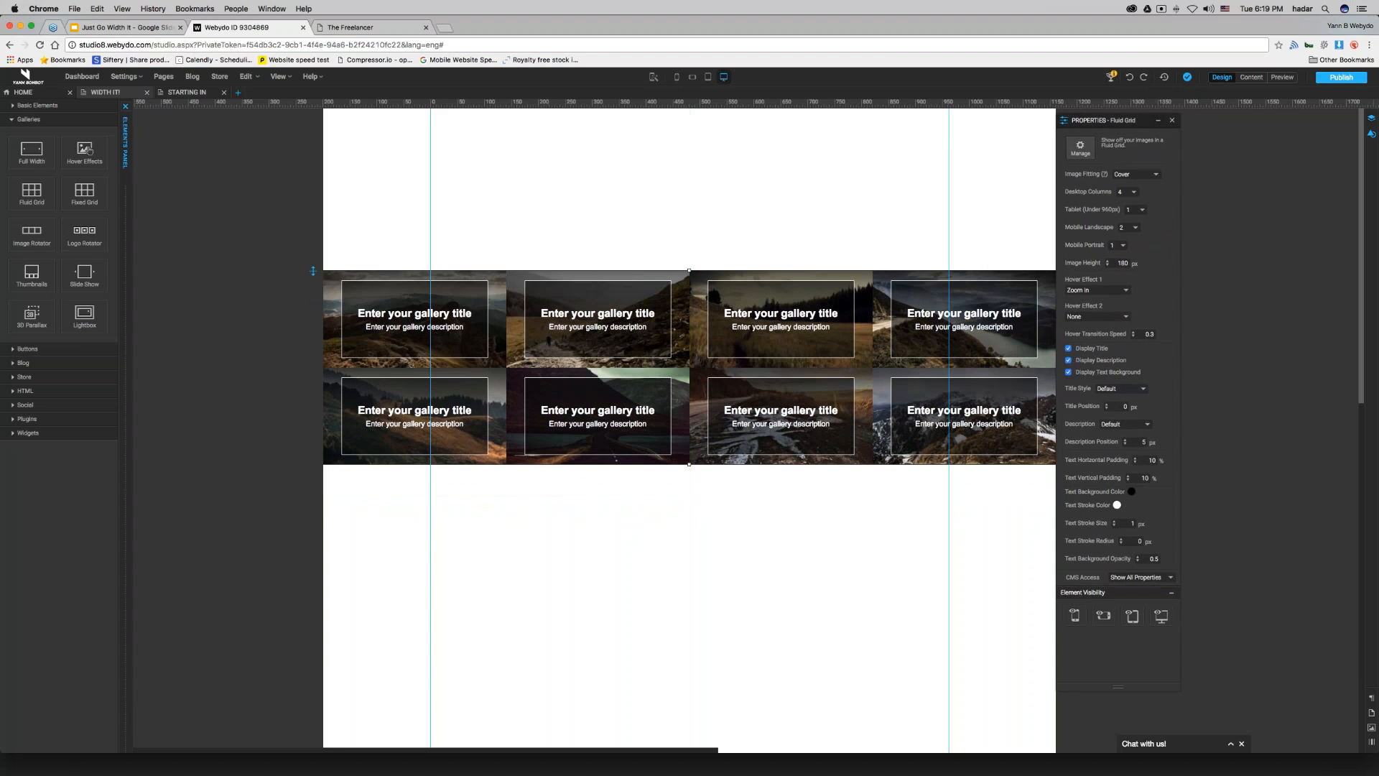
Delete all the default images from the Fluid Grid gallery.
click(1079, 148)
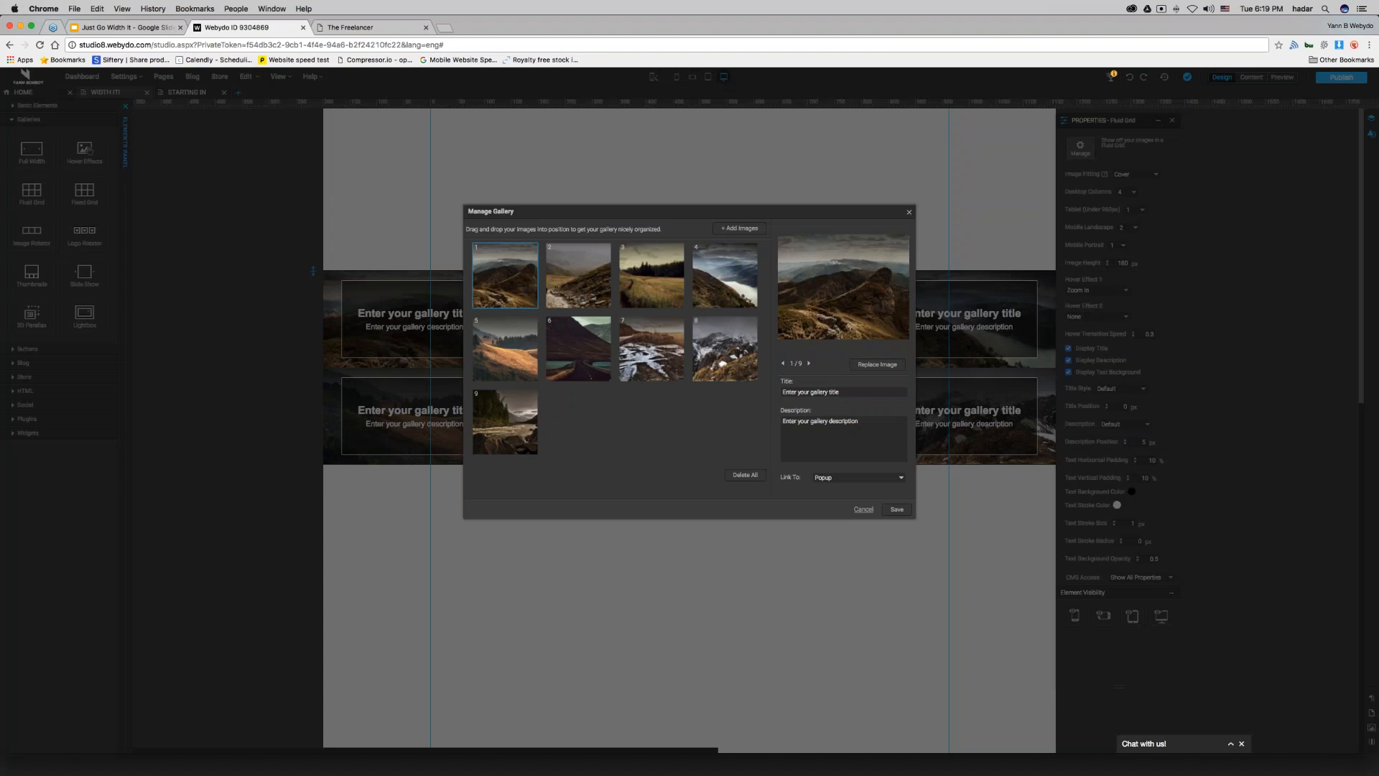
click(756, 476)
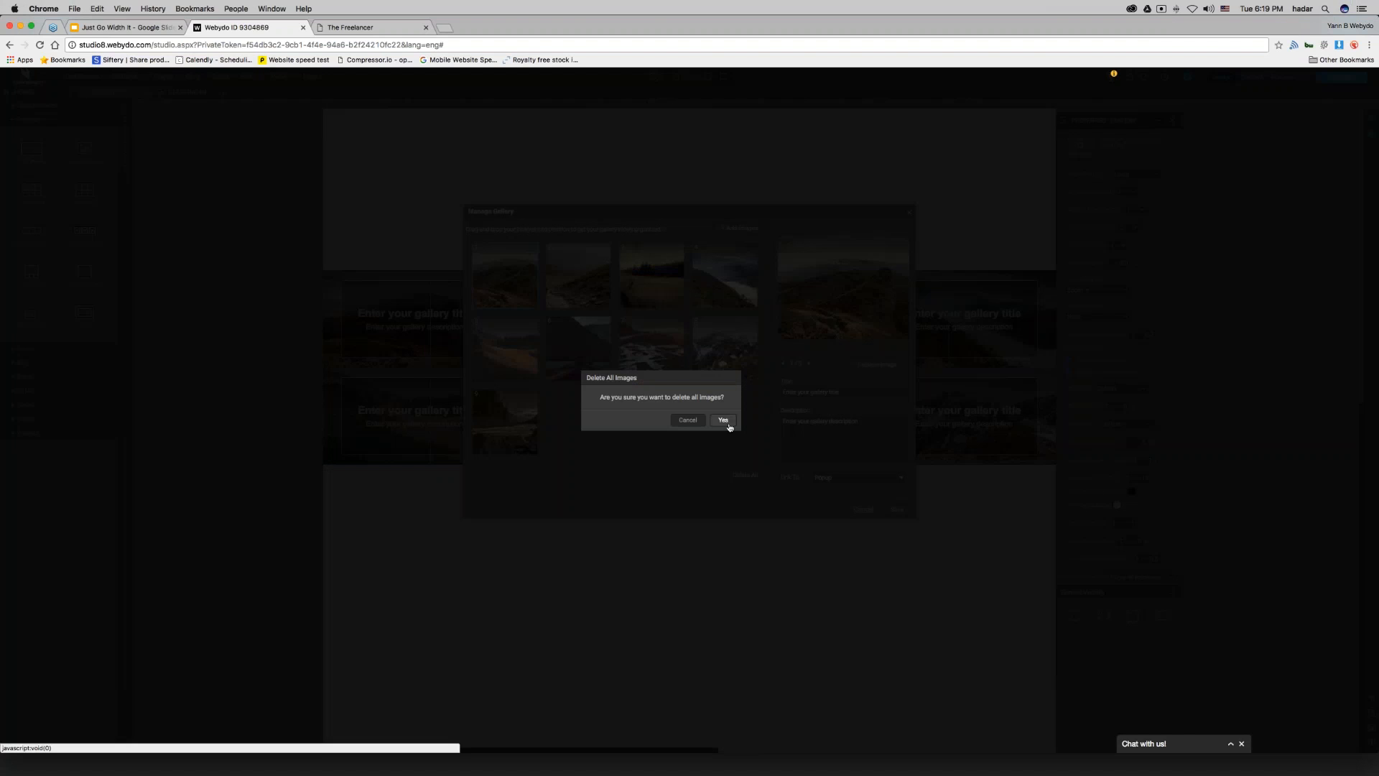
click(726, 424)
Upload "1. header-image.jpg" and "2. demo-banner.jpg" from the img folder to the gallery.
click(602, 332)
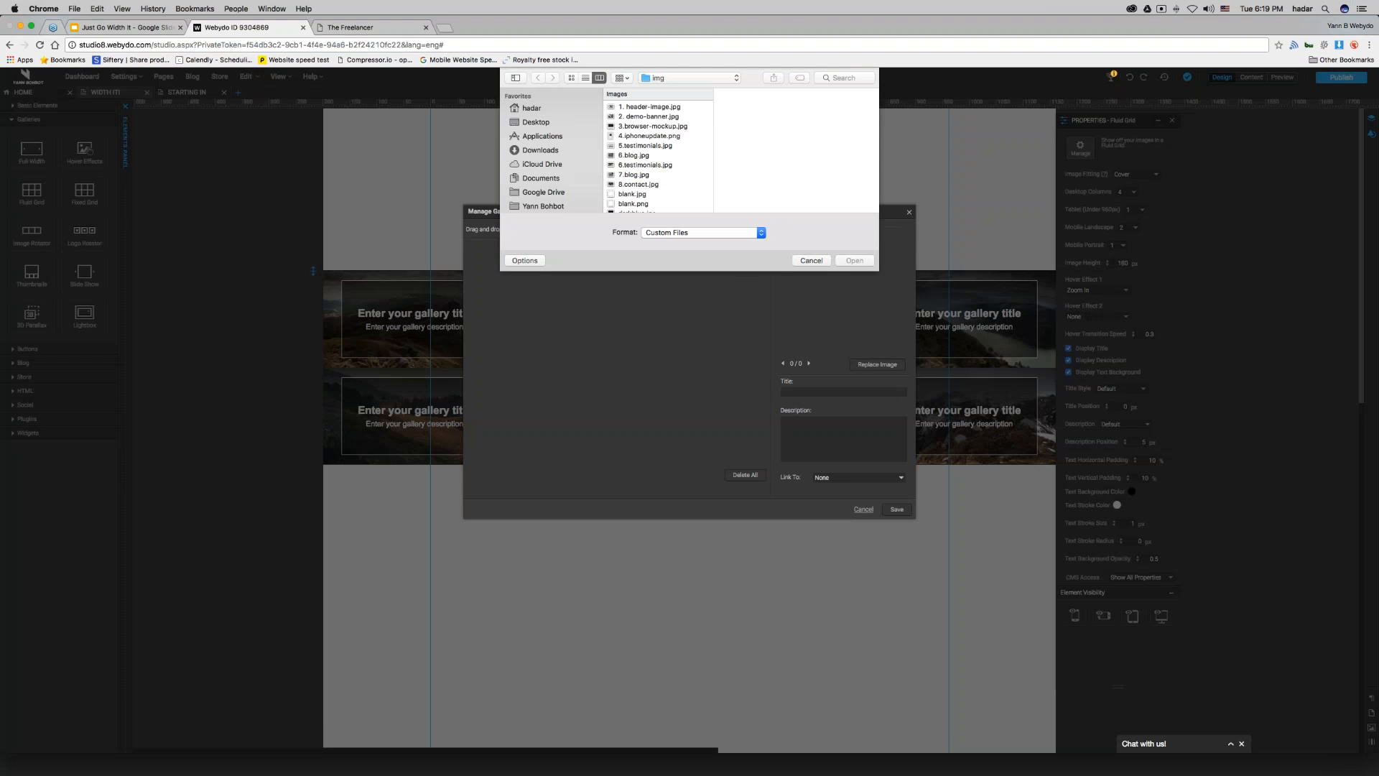
click(644, 106)
key(shift+Down)
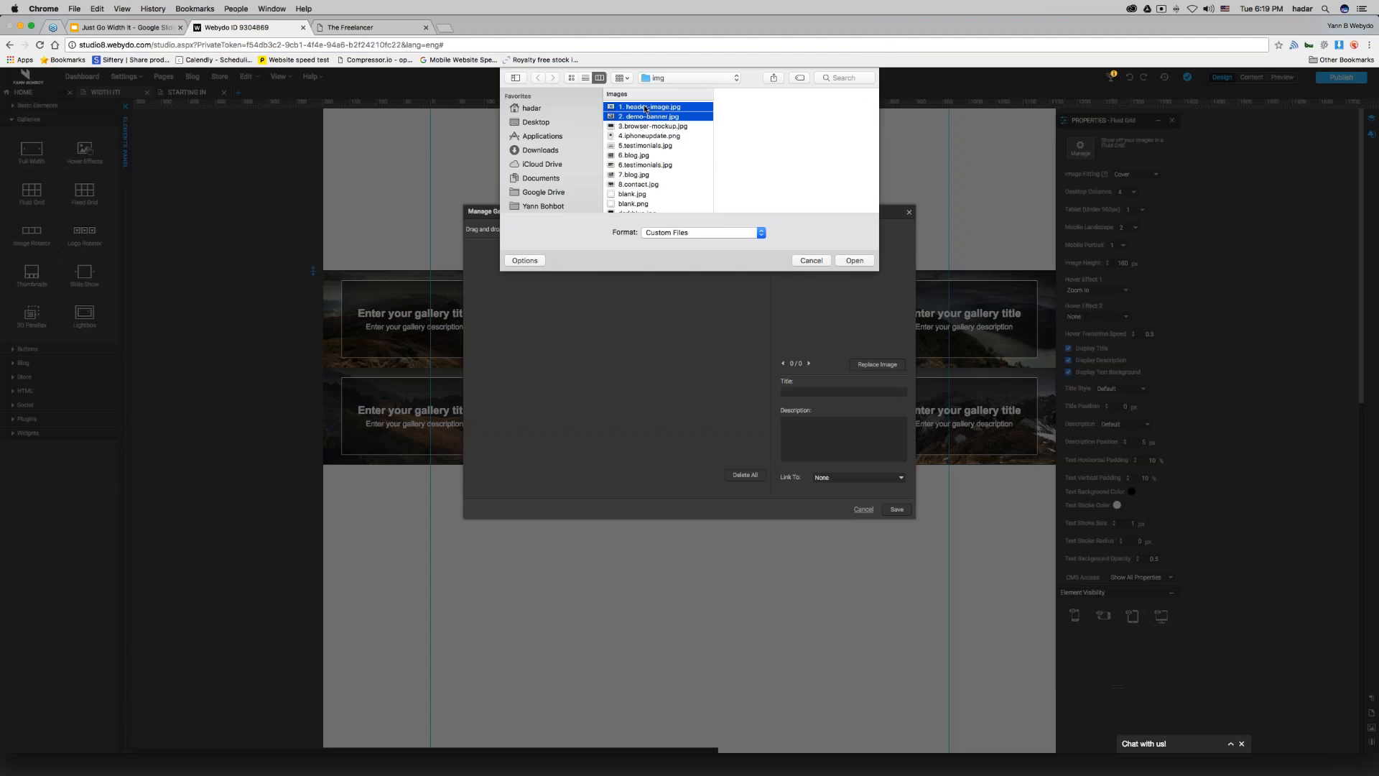
key(Return)
click(740, 229)
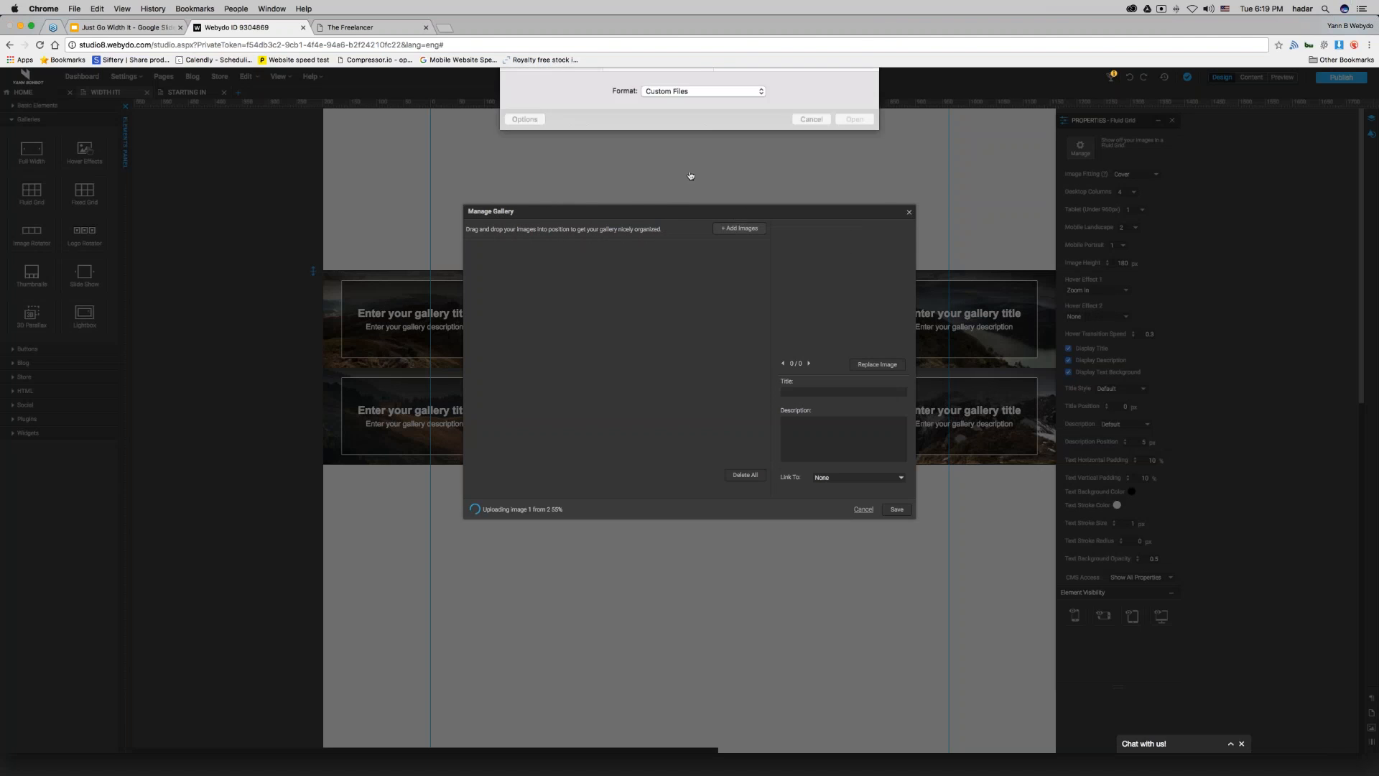
click(655, 148)
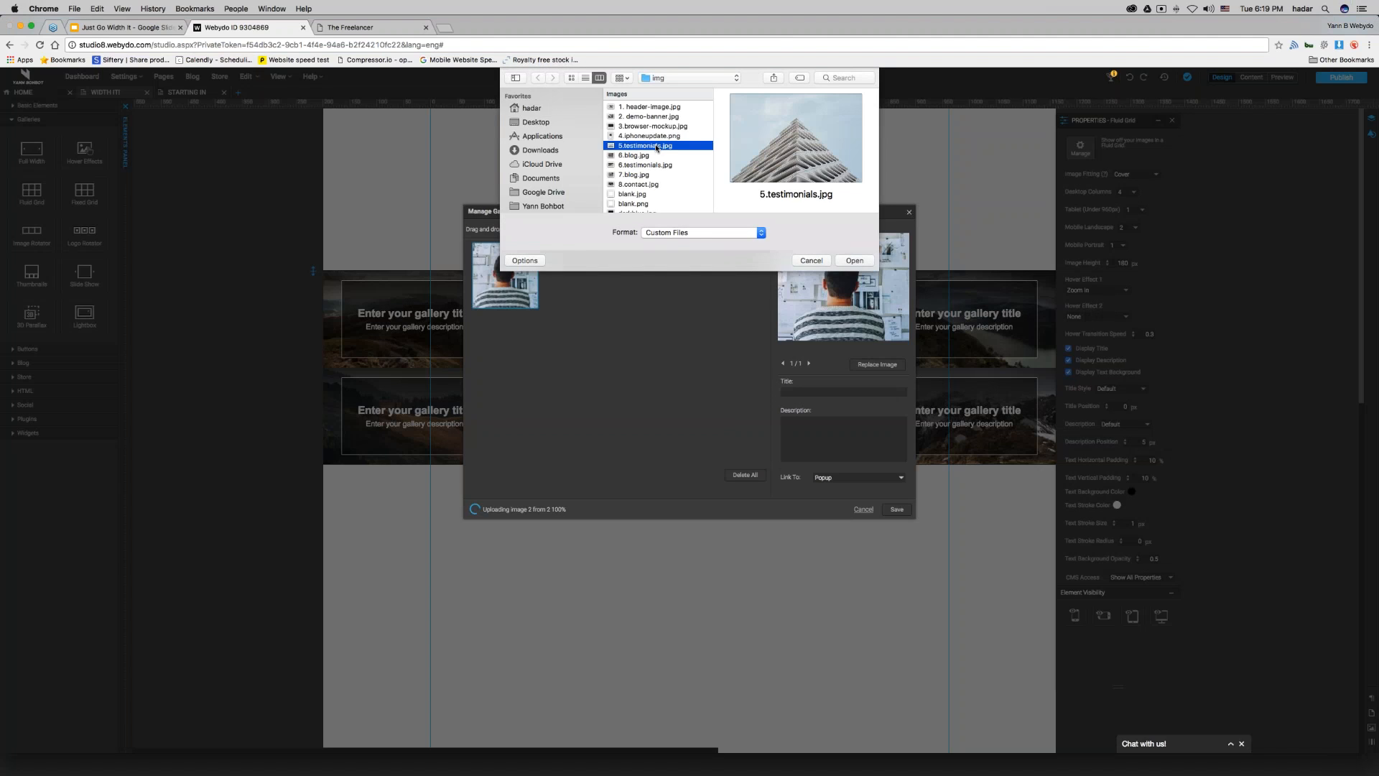
click(810, 262)
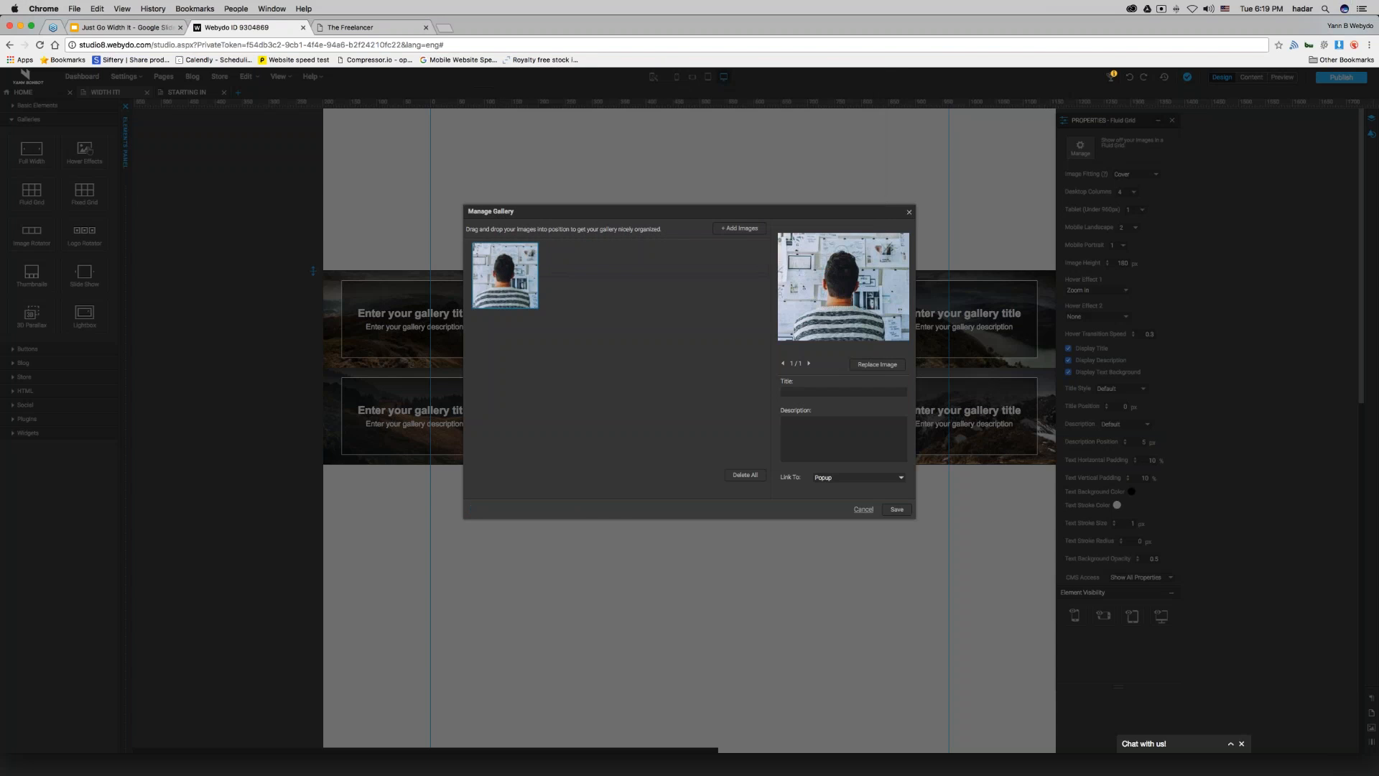
Change the Popup link setting of the uploaded images and save the gallery.
click(858, 477)
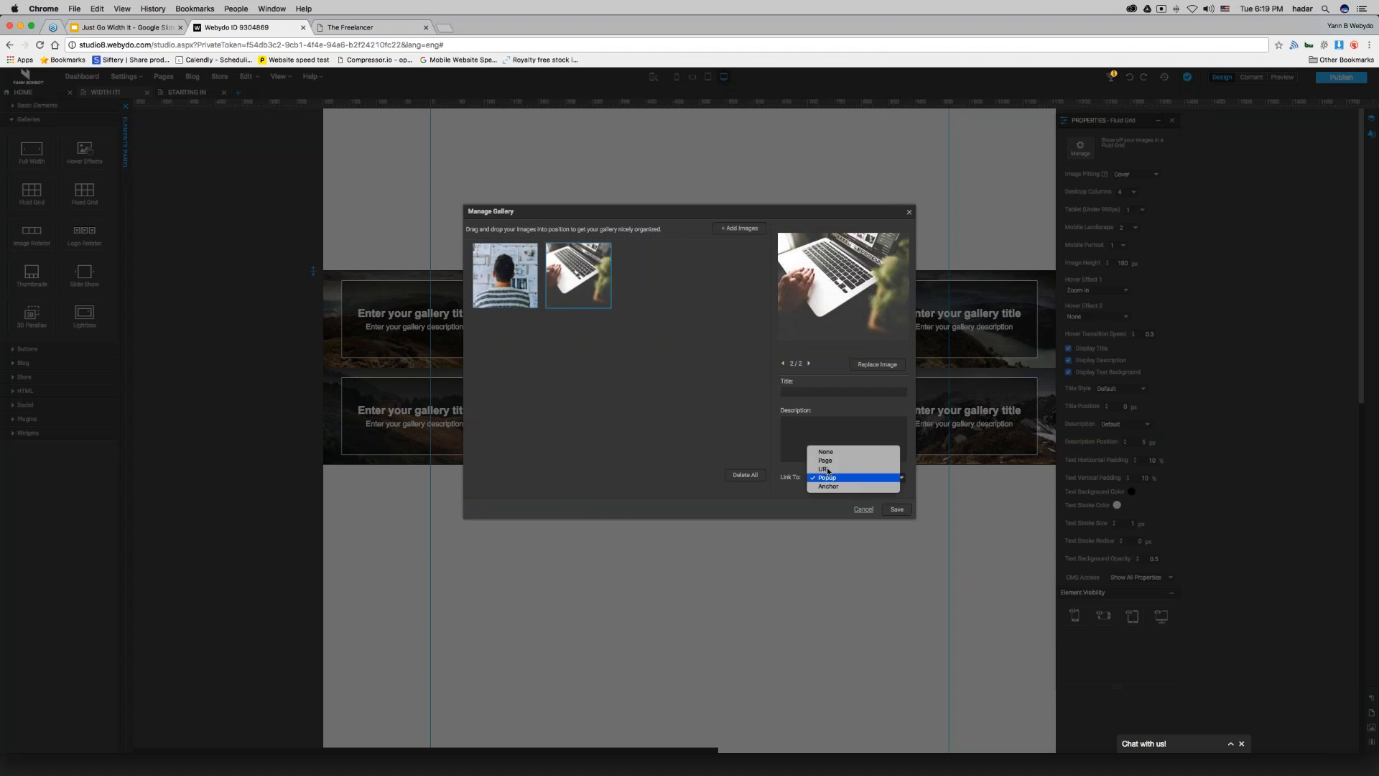
click(517, 295)
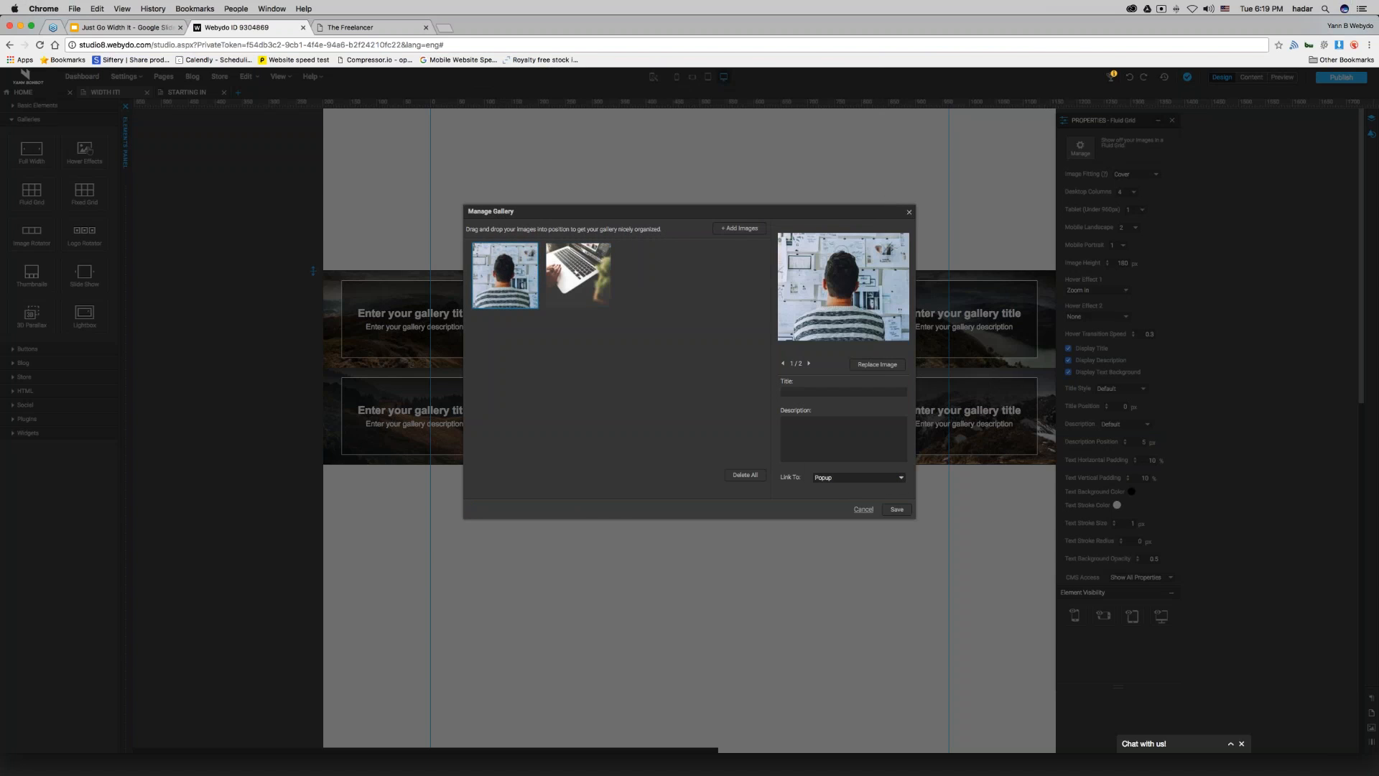
click(858, 477)
click(833, 463)
click(896, 509)
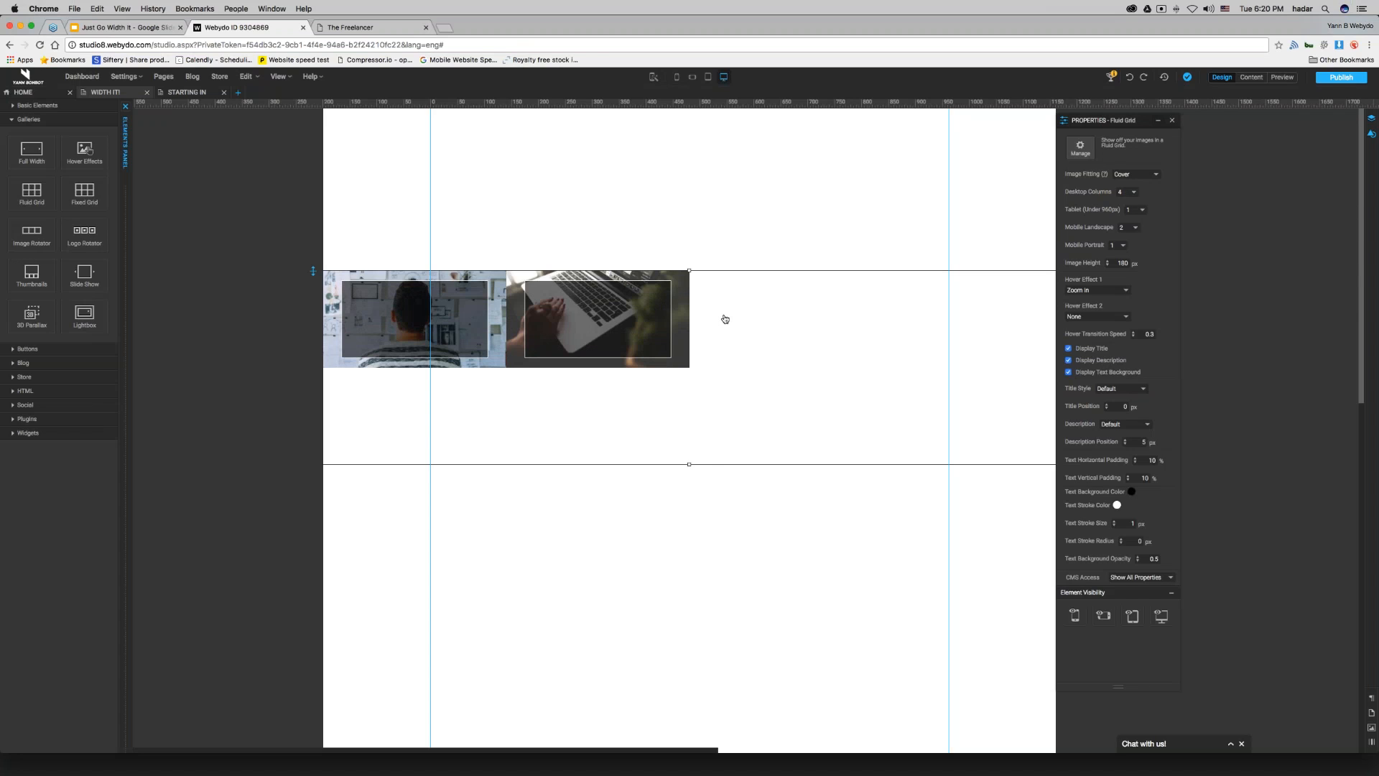
Set the Fluid Grid gallery to 2 desktop columns with an image height of 600 px.
click(1129, 193)
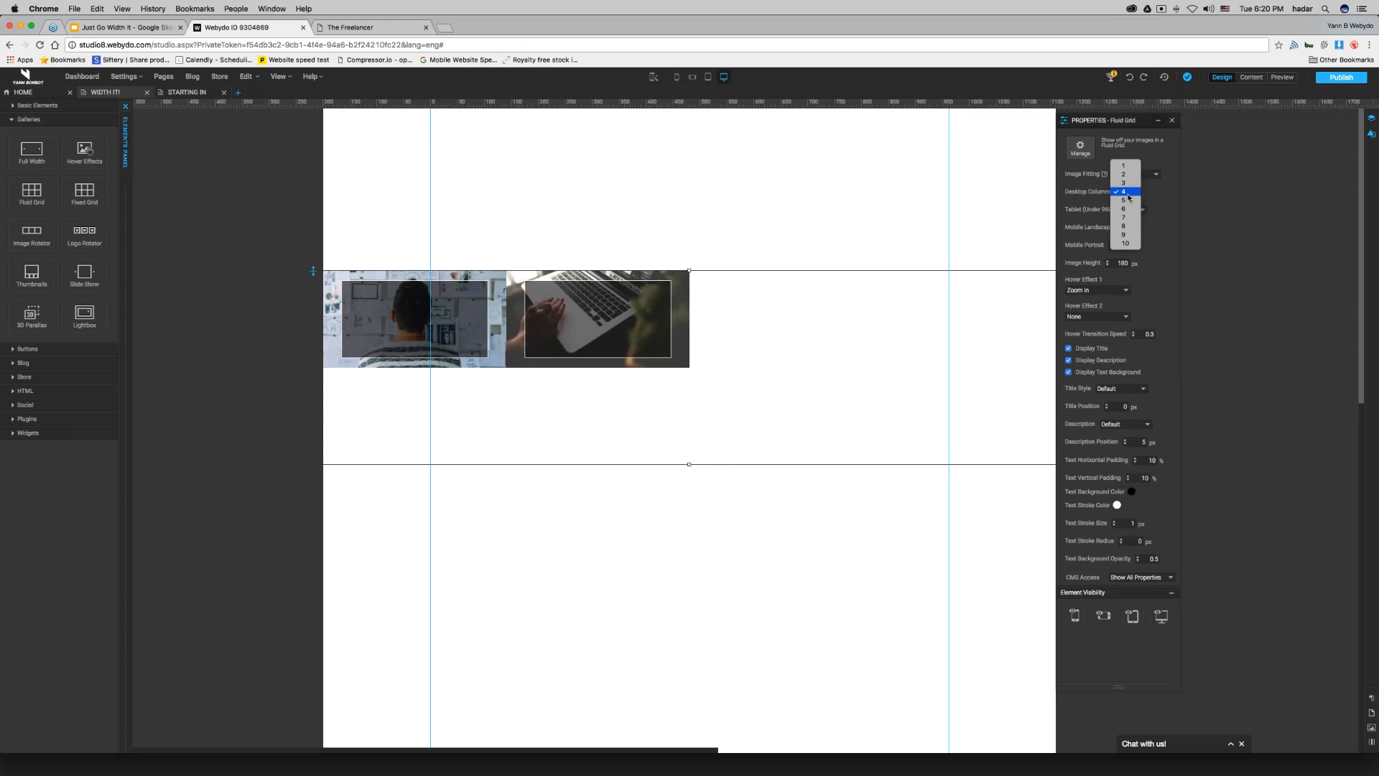
click(1124, 175)
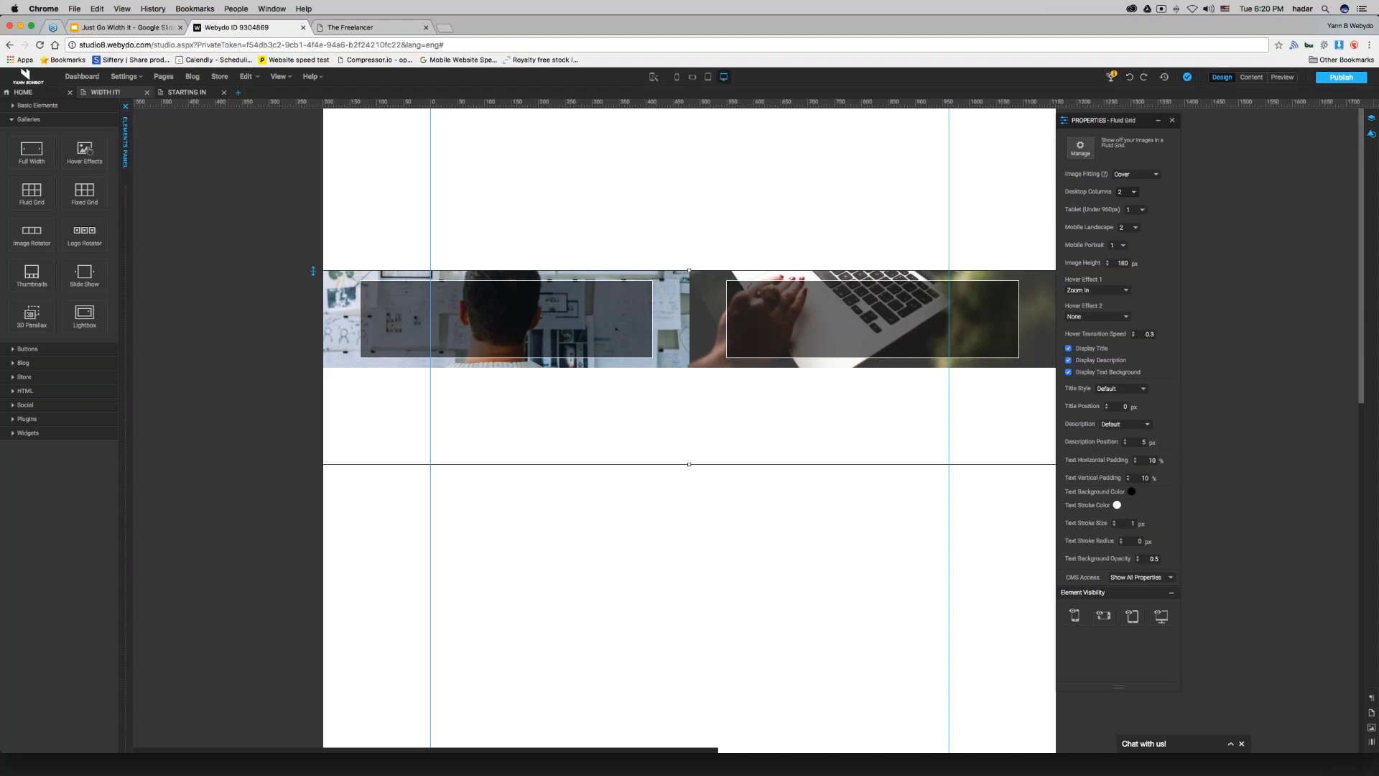
click(1122, 263)
text(600)
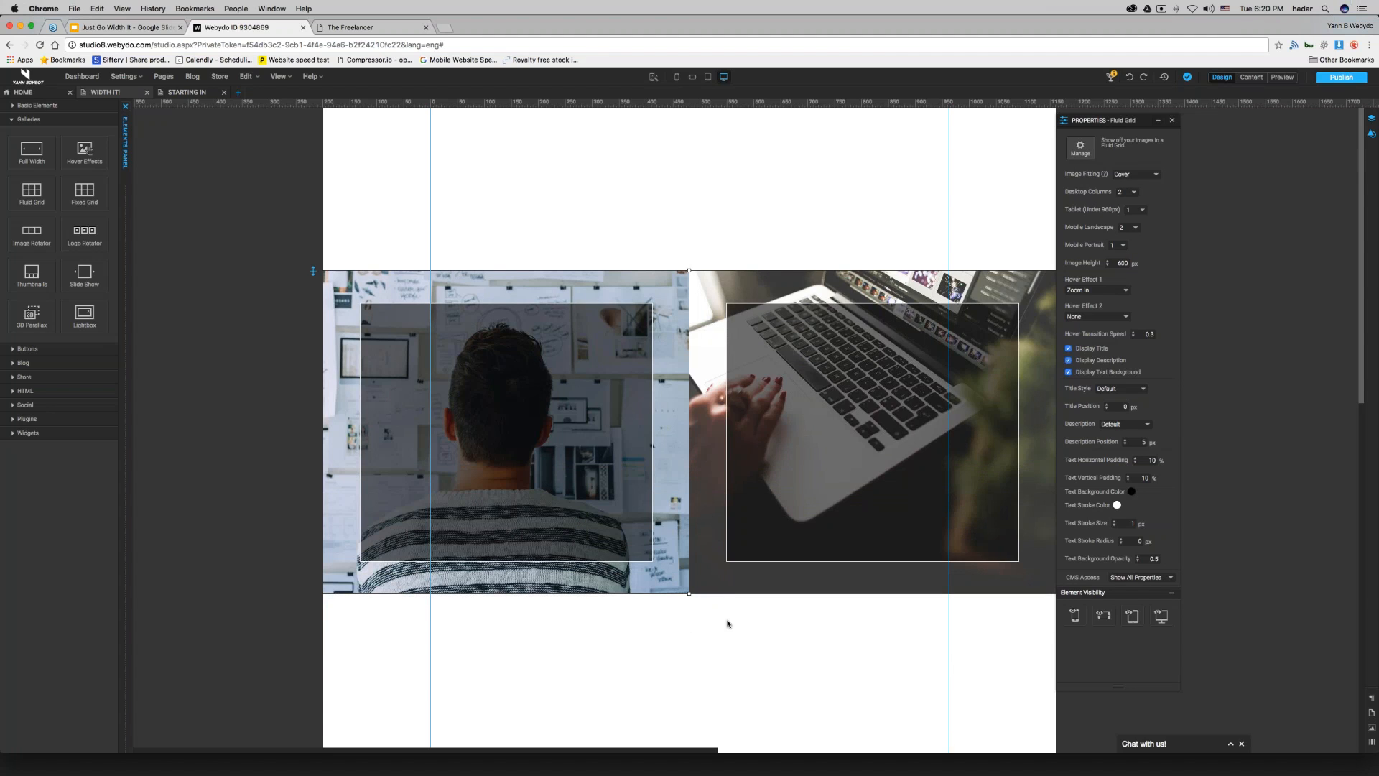
Try 2 tablet columns for the gallery and set the tablet columns back to 1.
mouse_move(1085, 211)
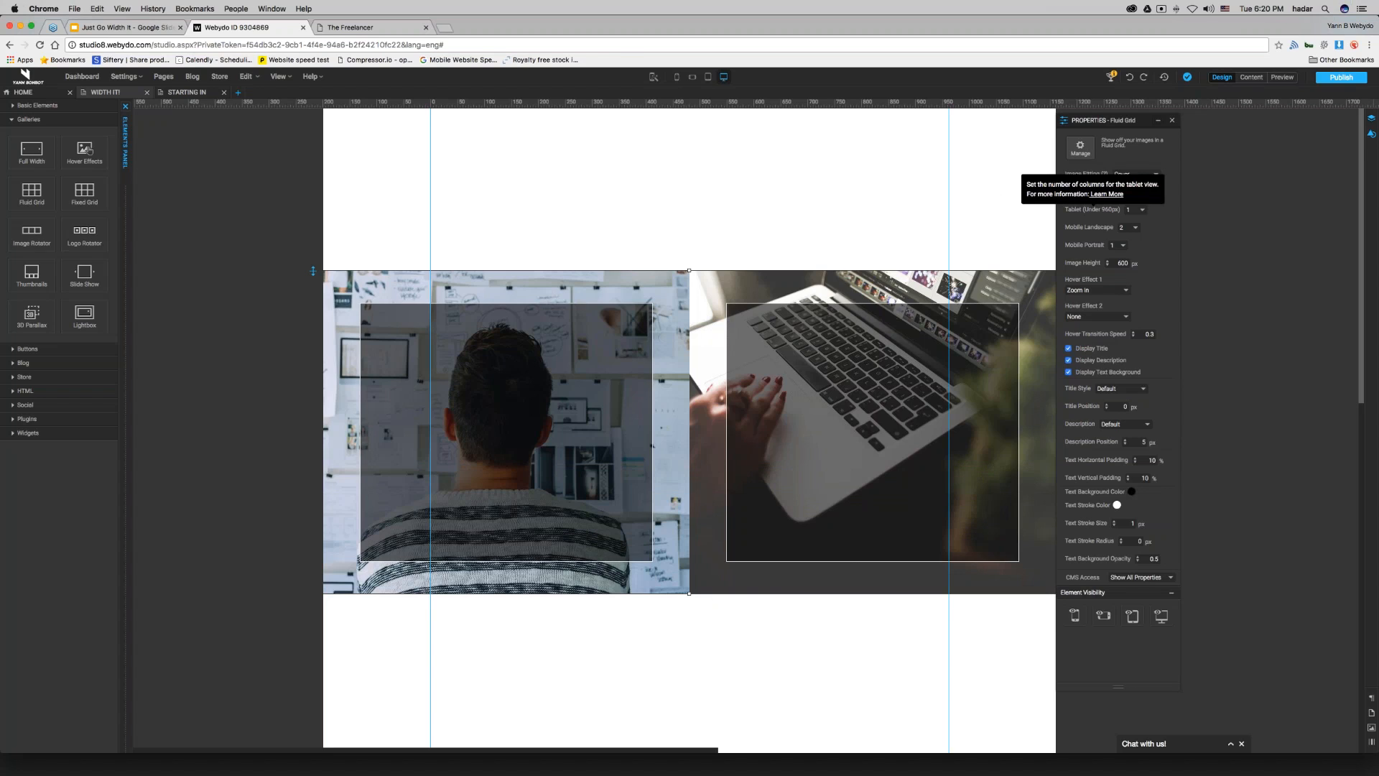
click(1142, 209)
click(1136, 236)
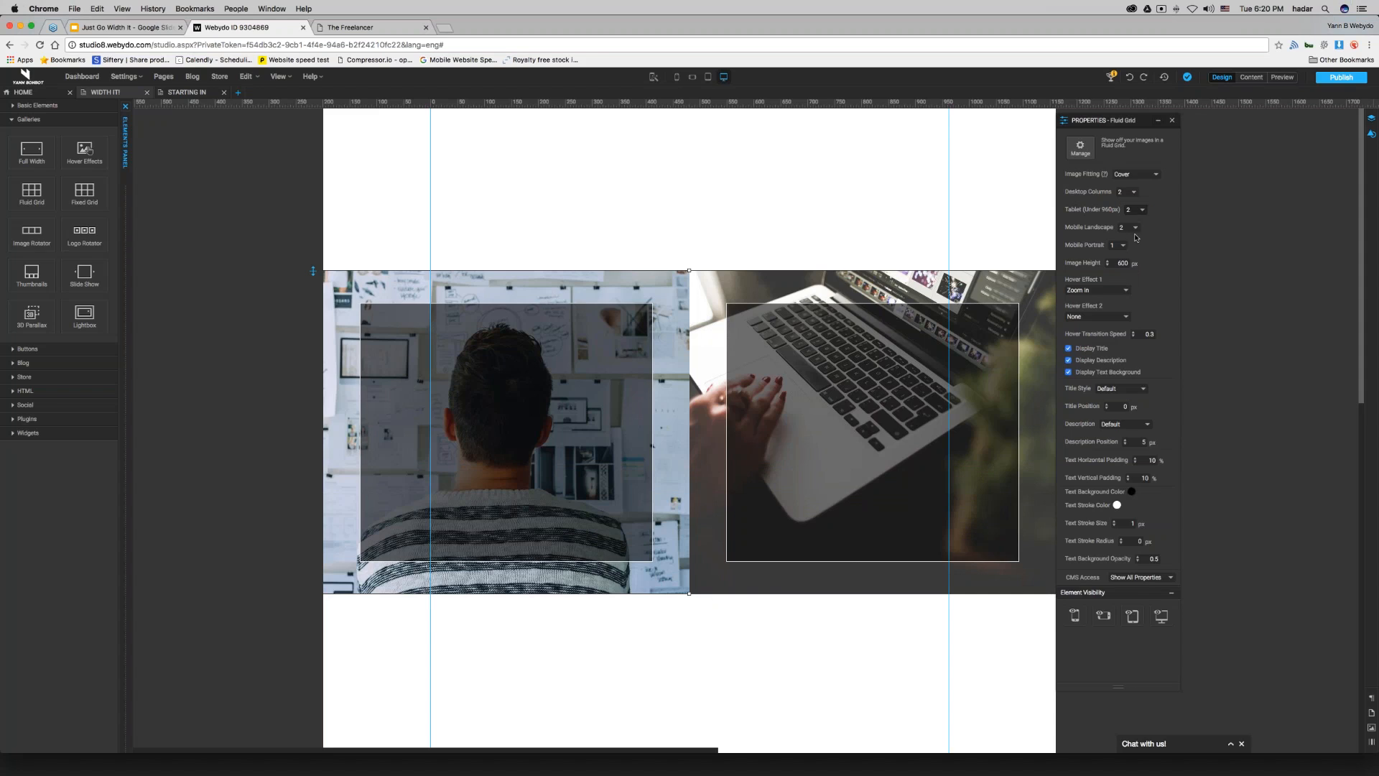
click(1137, 210)
click(1133, 199)
Inspect how the gallery images stack in the tablet view.
mouse_move(710, 82)
click(708, 76)
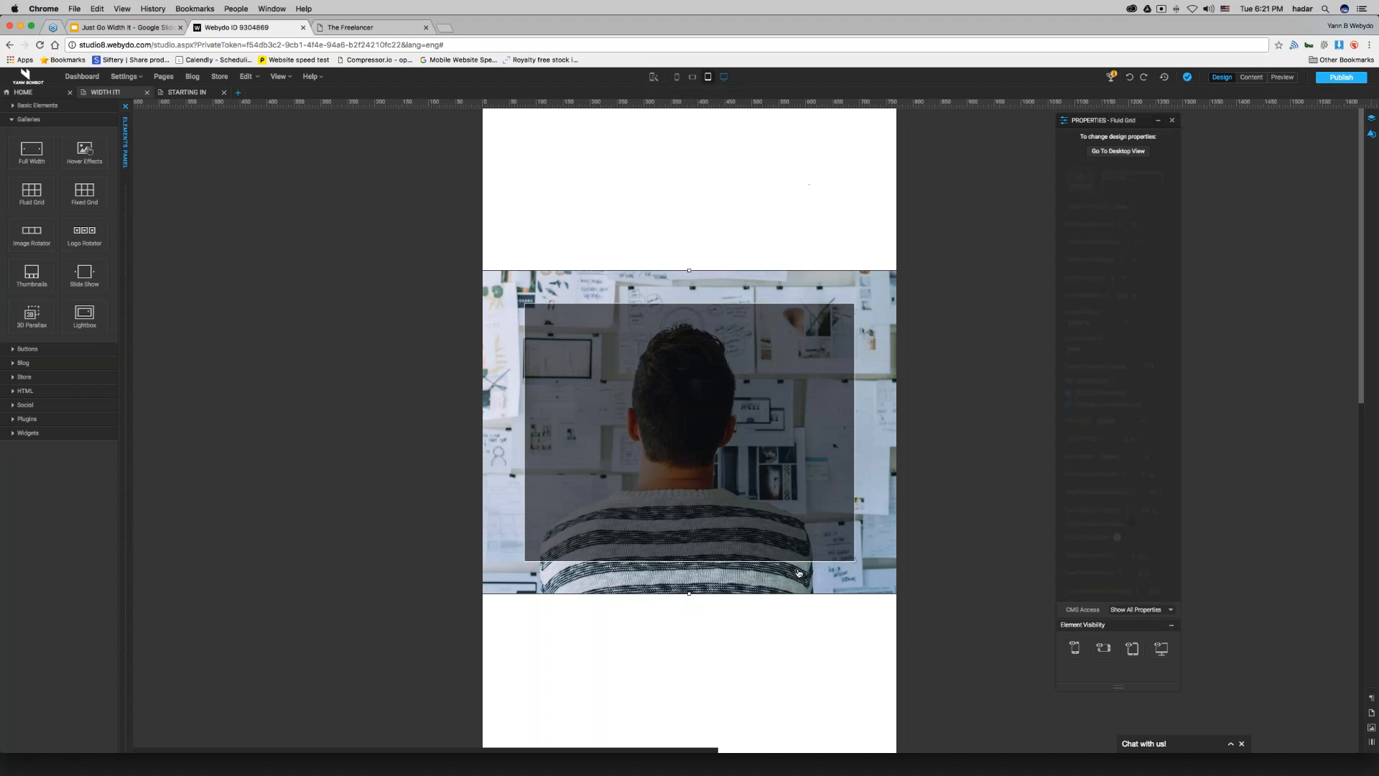
scroll(785, 606, down, 5)
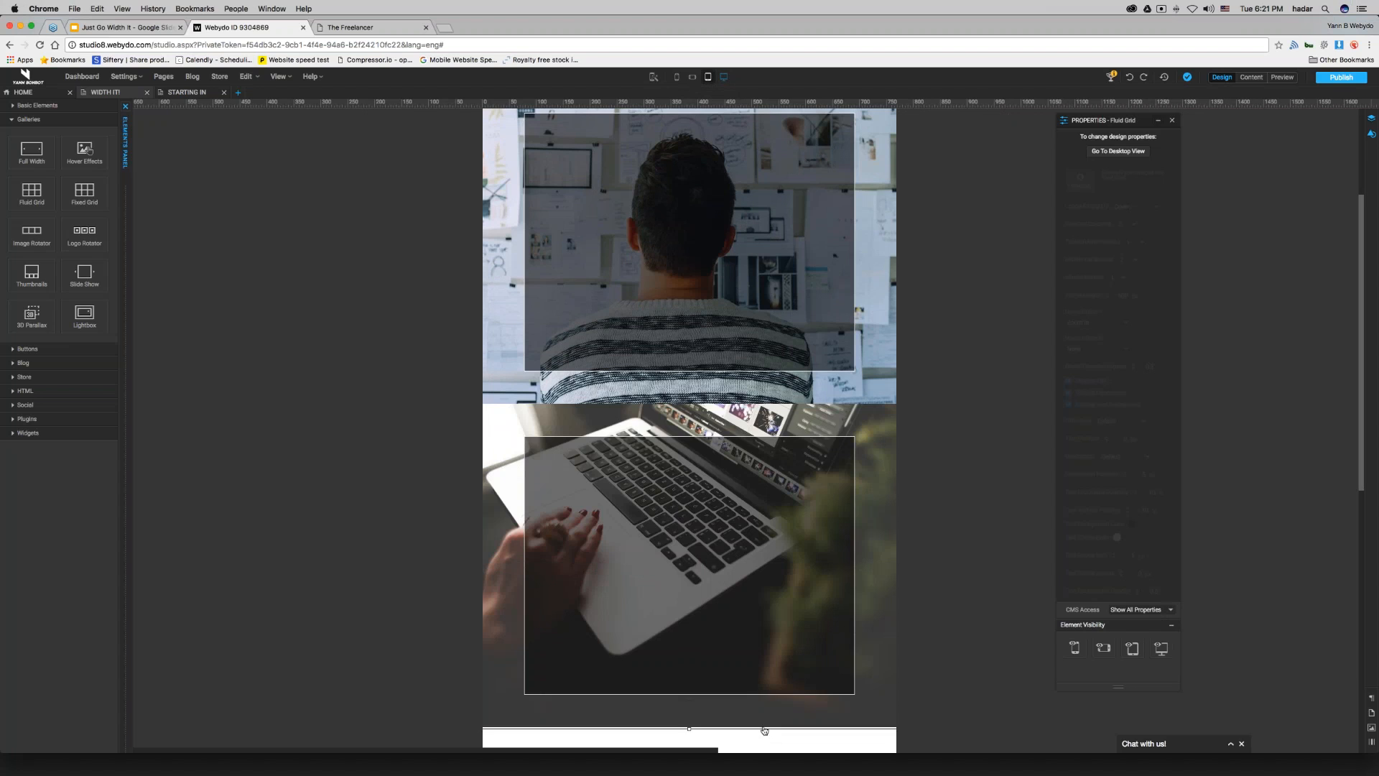
Return to the desktop view and set the gallery's tablet columns to 2.
click(1118, 151)
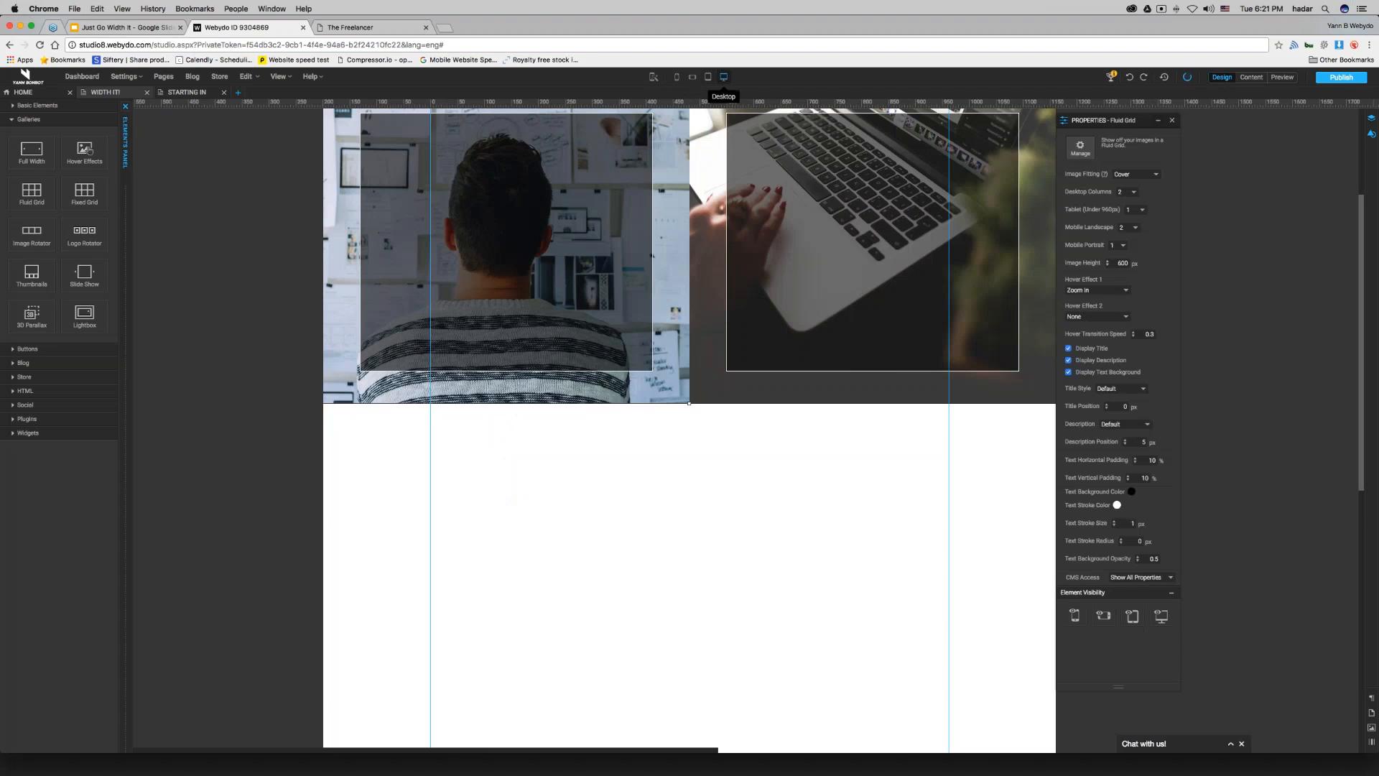
click(1134, 209)
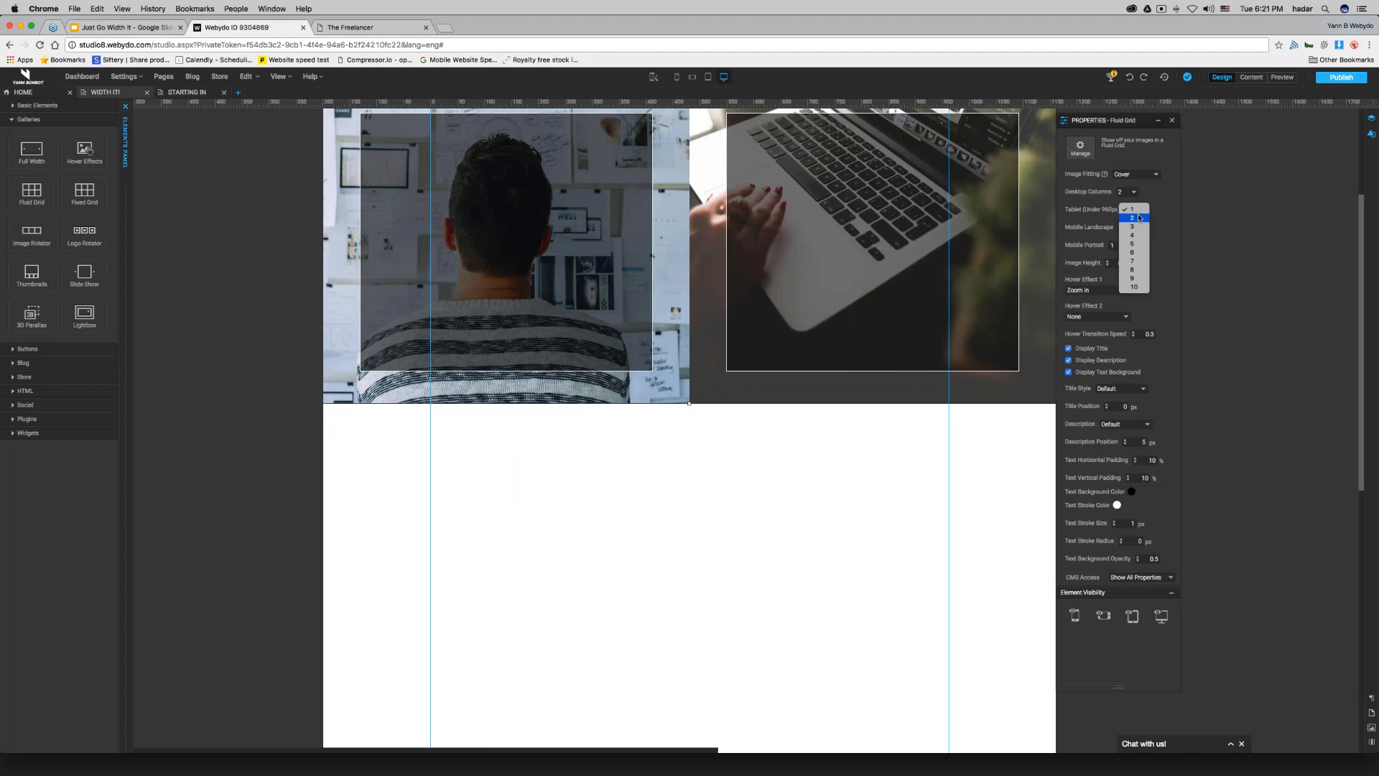
click(1132, 218)
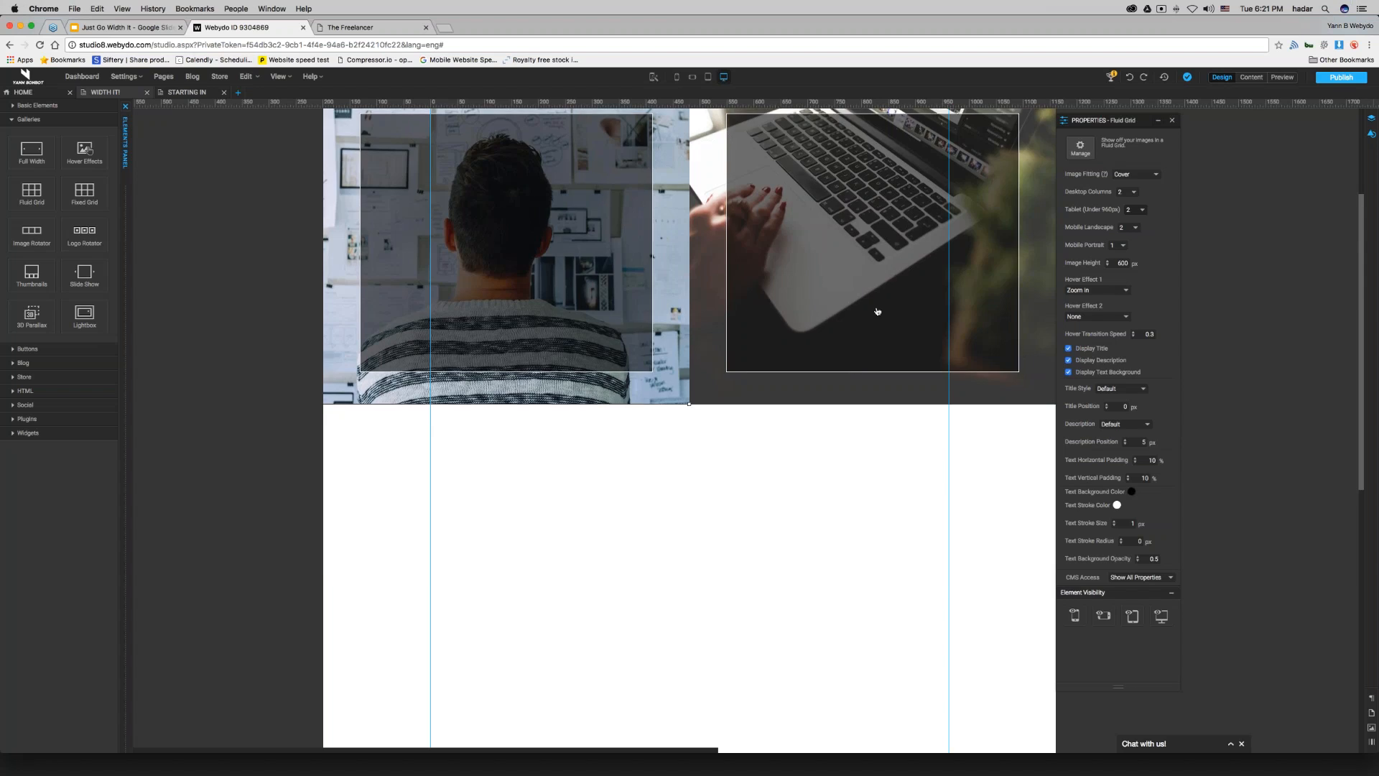
Turn off the title, description and text background display for the gallery images.
scroll(877, 311, up, 3)
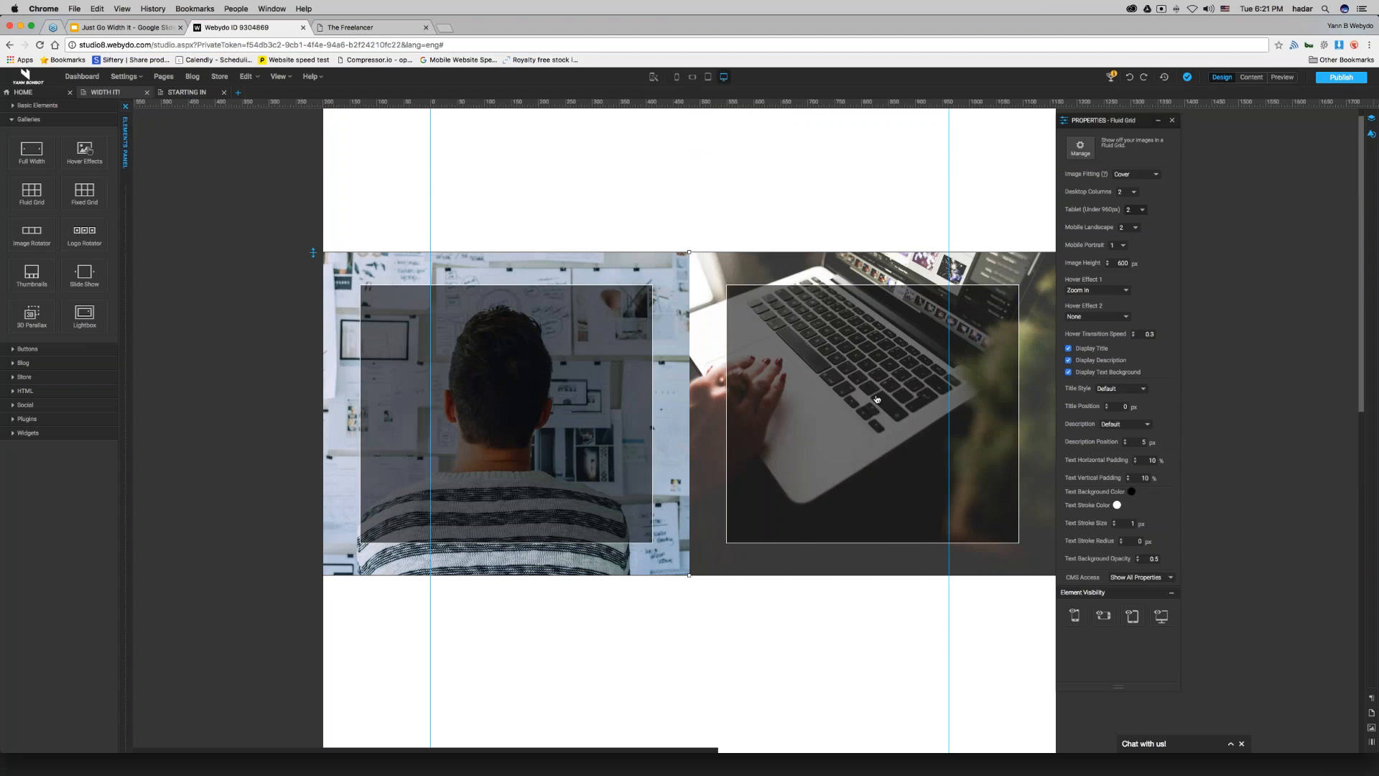
click(1068, 349)
click(1069, 372)
click(1069, 361)
scroll(840, 467, down, 2)
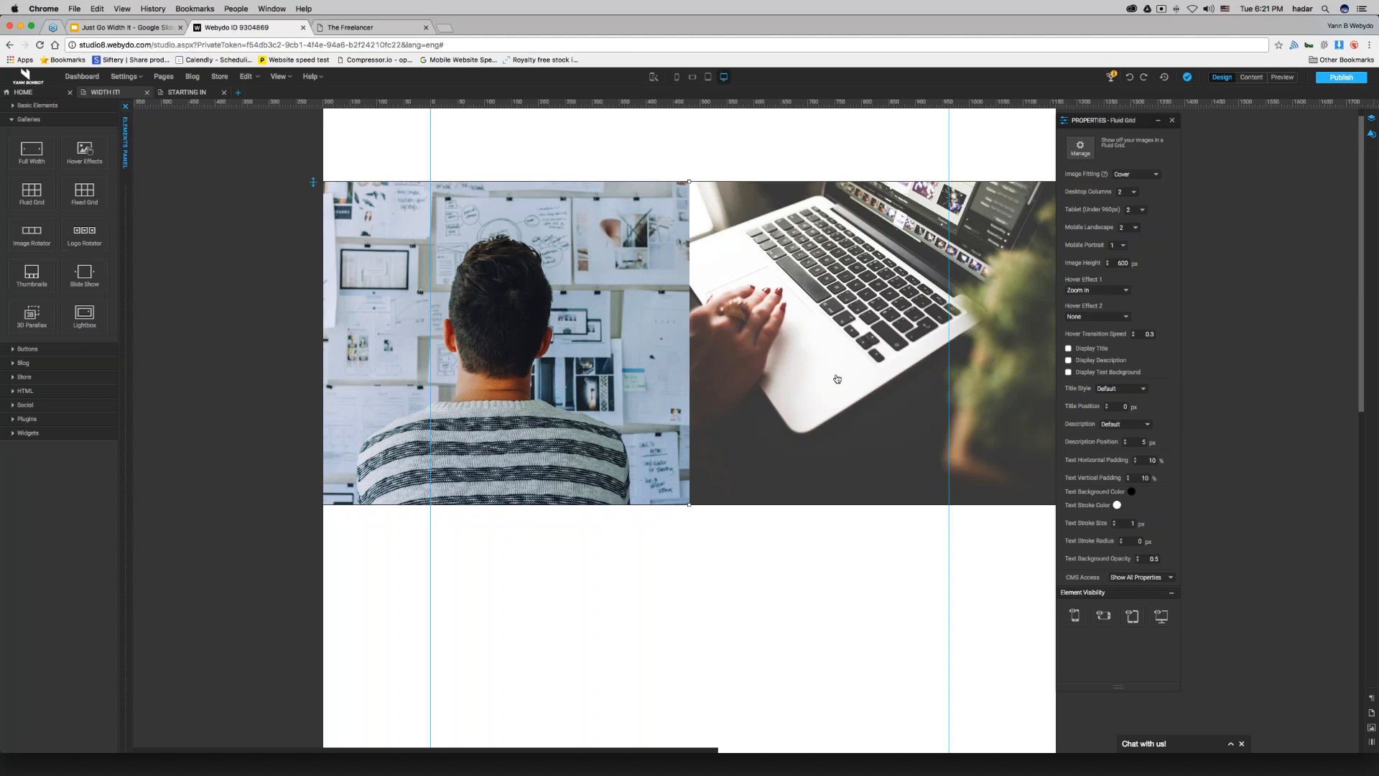
Switch to Photoshop and create a new 500 x 500 pixel document with a transparent background.
key(super+Tab)
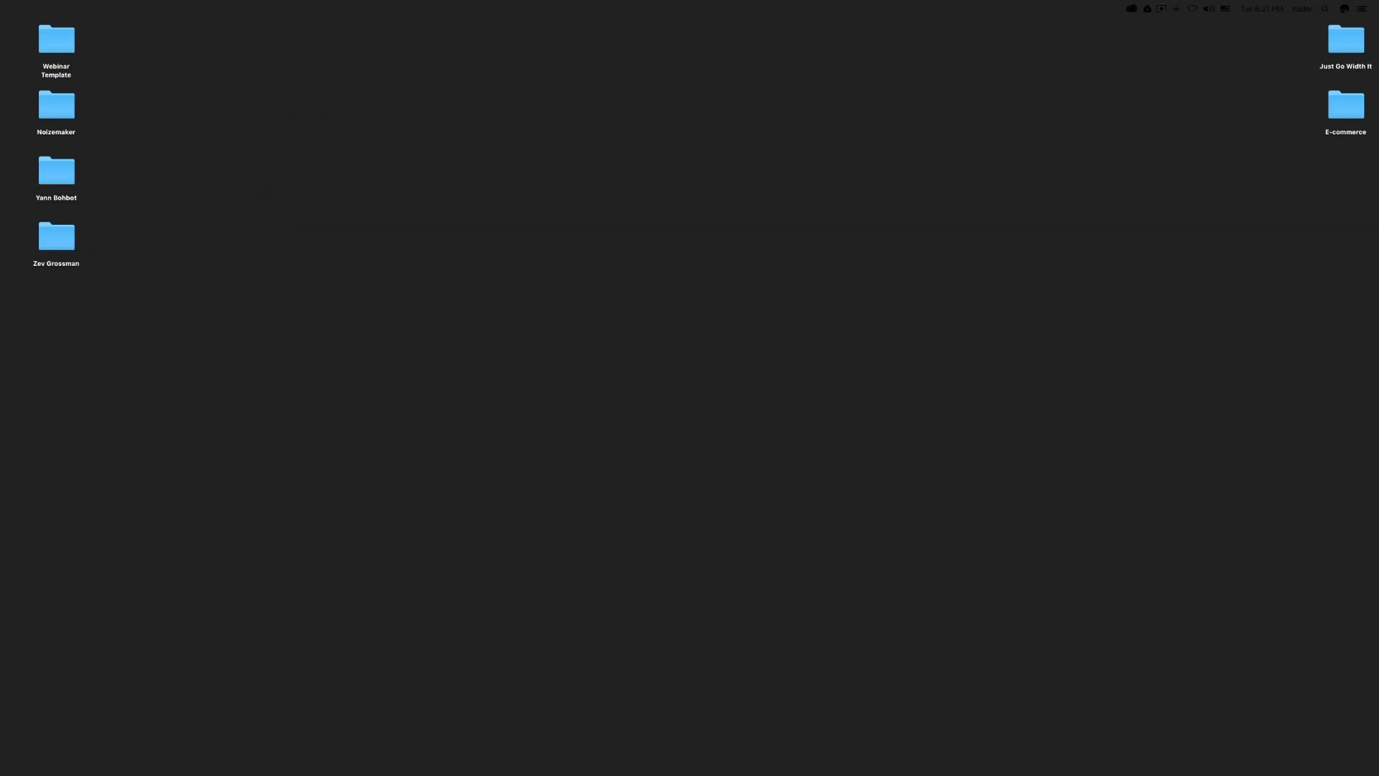
key(super+Tab)
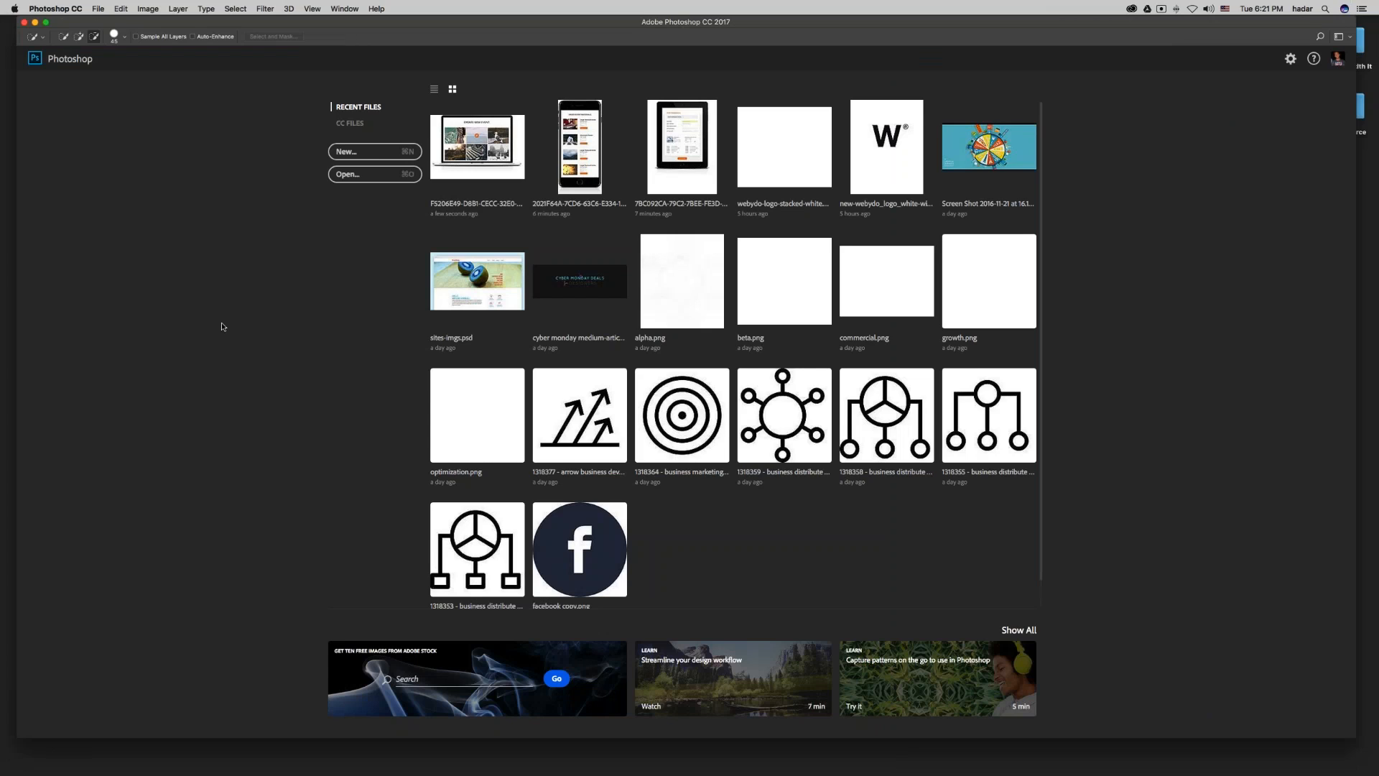
click(366, 151)
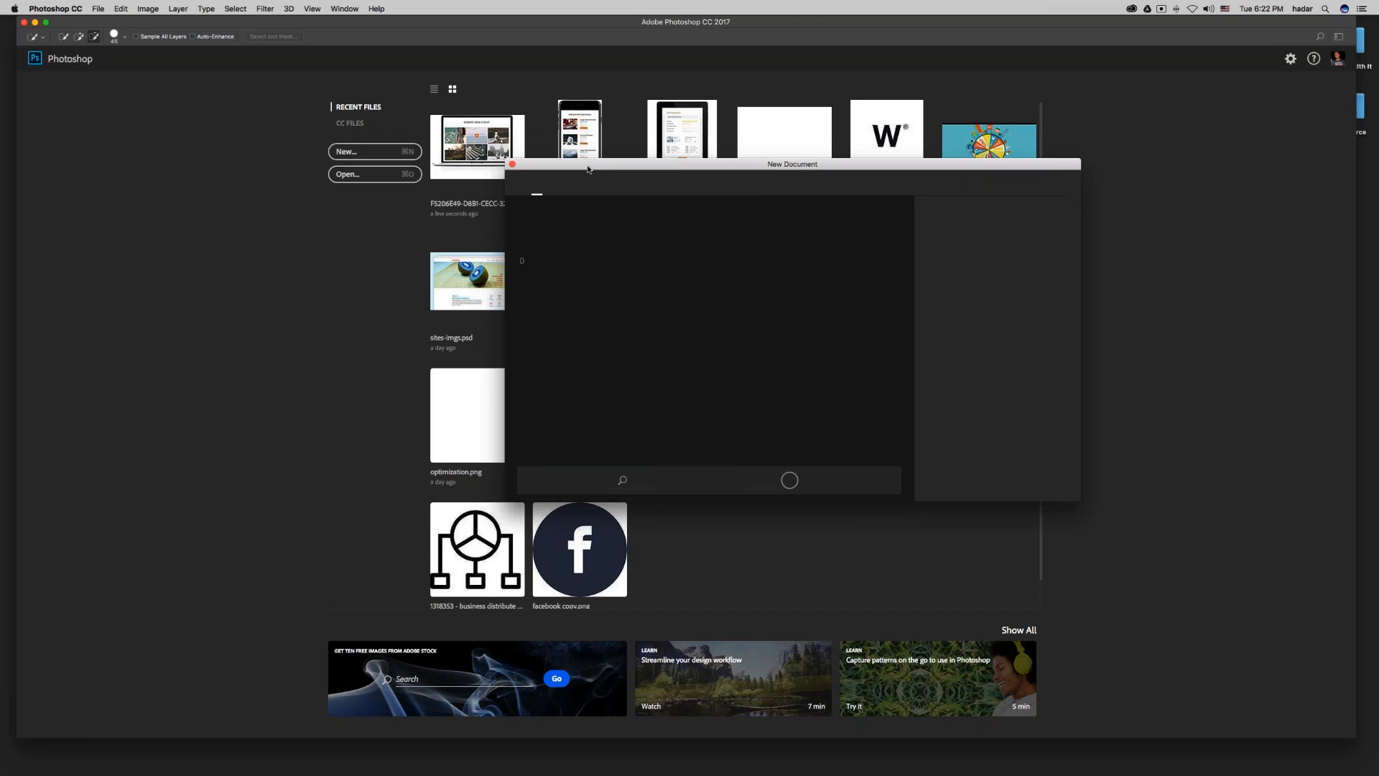
click(512, 165)
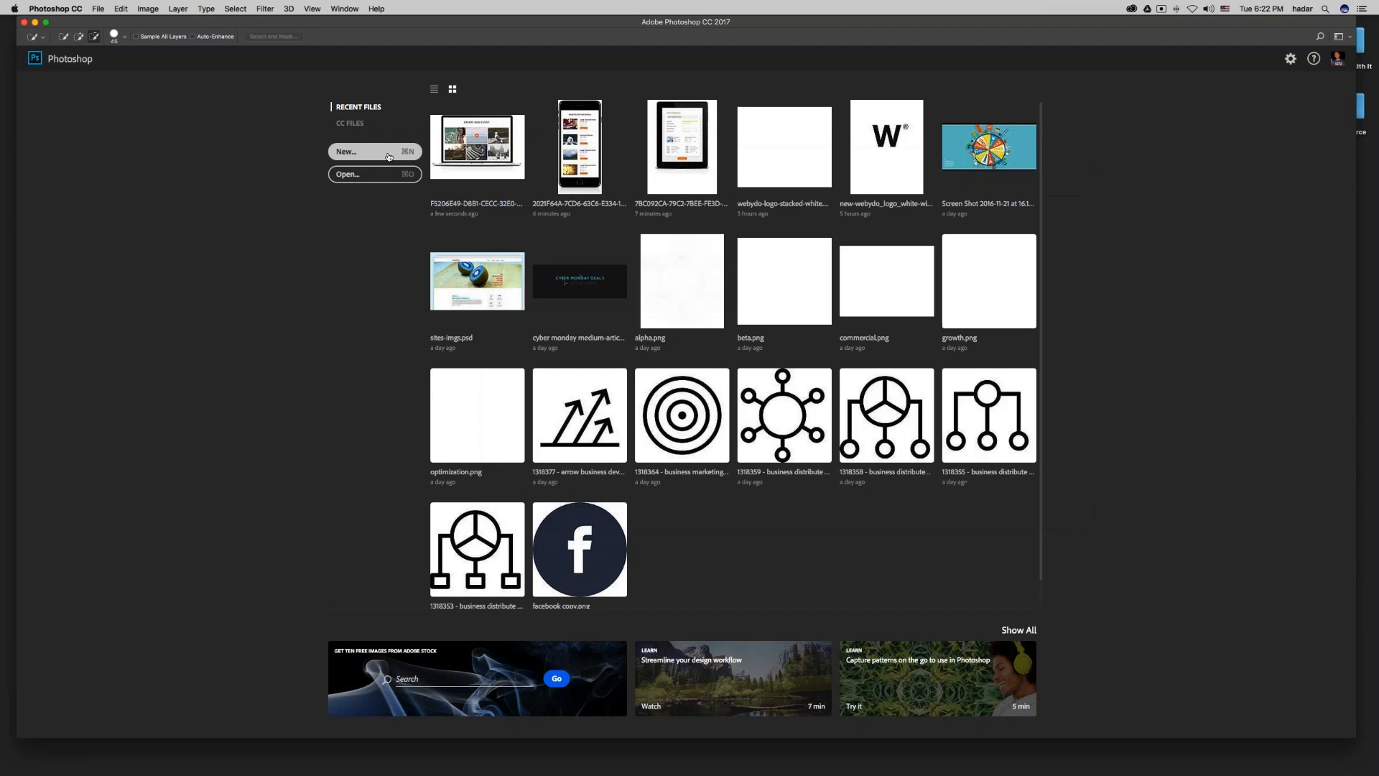
click(374, 151)
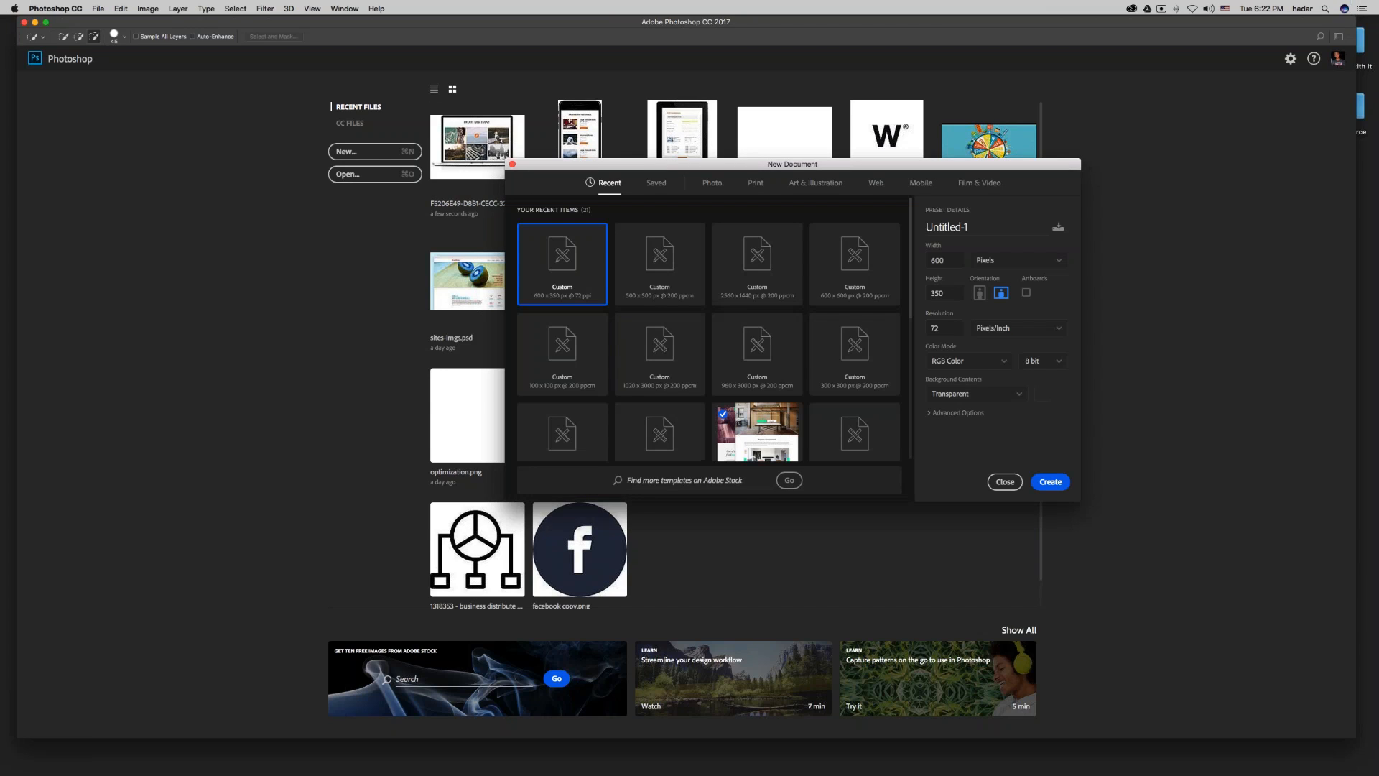
text(500)
key(Tab)
text(500)
click(1055, 484)
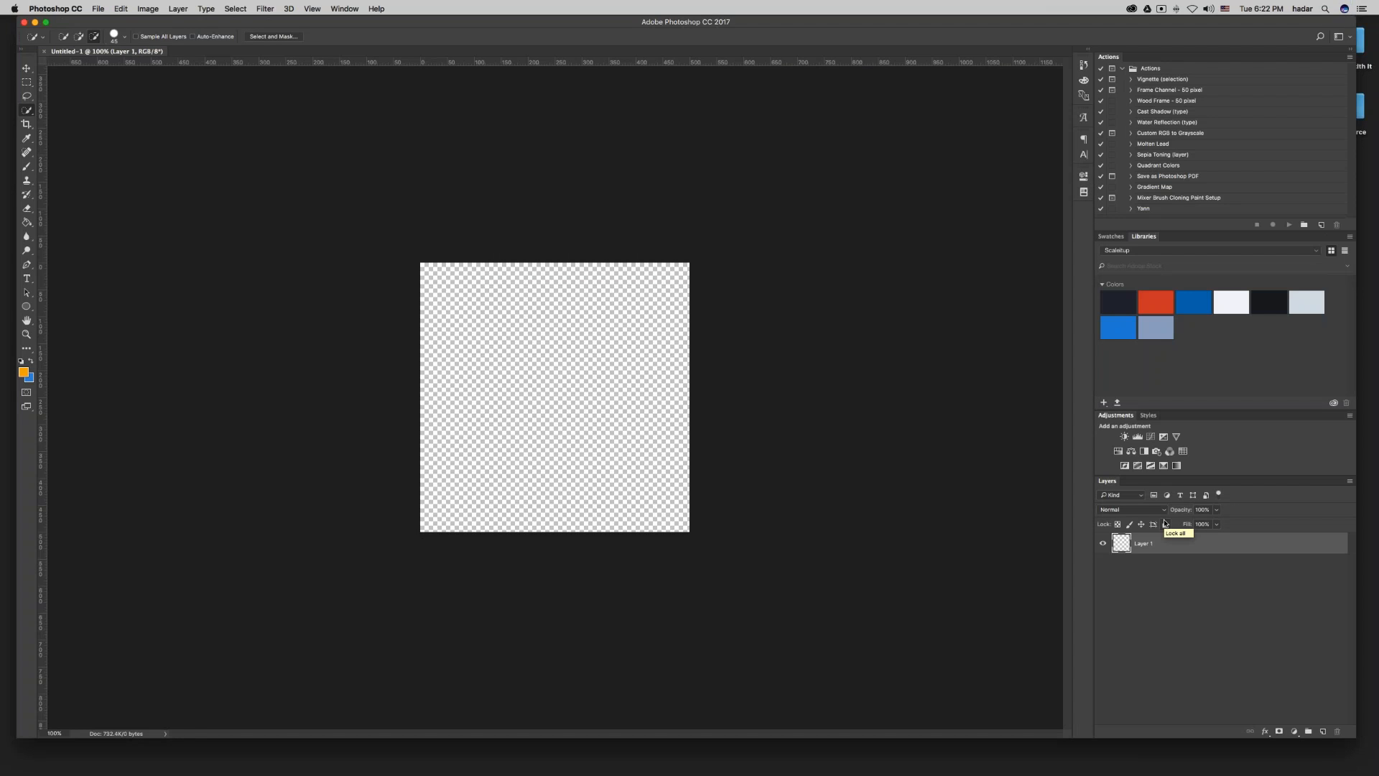
Save the transparent document to the Desktop as a PNG named blank, keeping Smallest / Slow compression and no interlacing.
key(super+s)
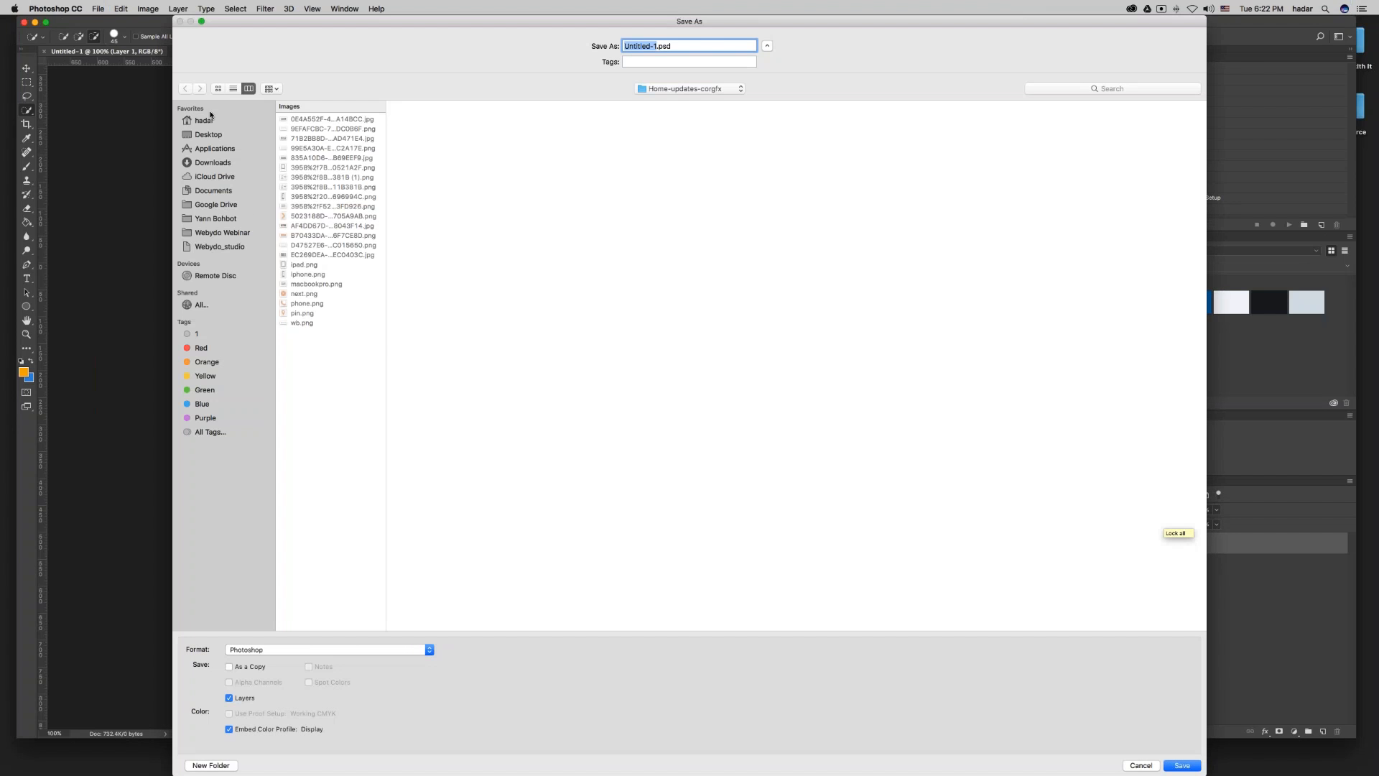
click(217, 137)
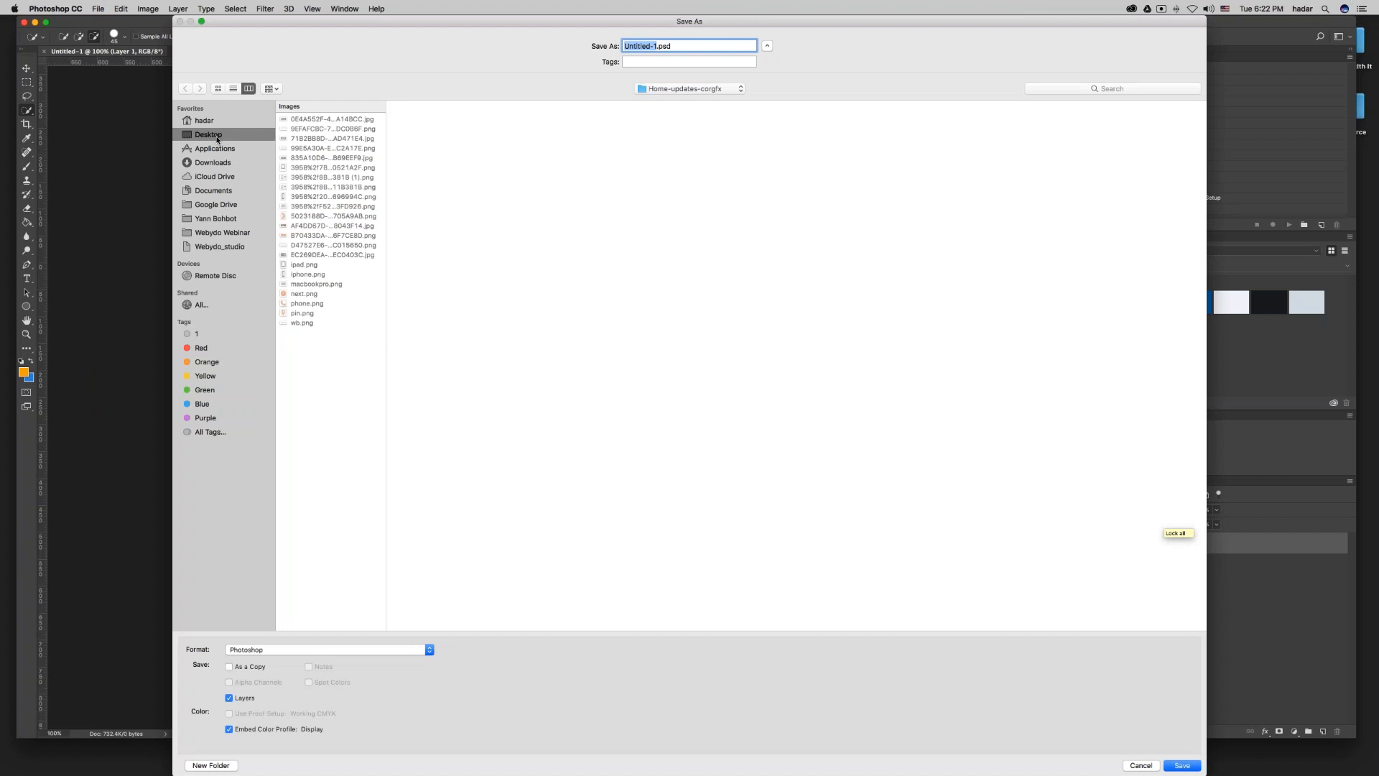
text(blank)
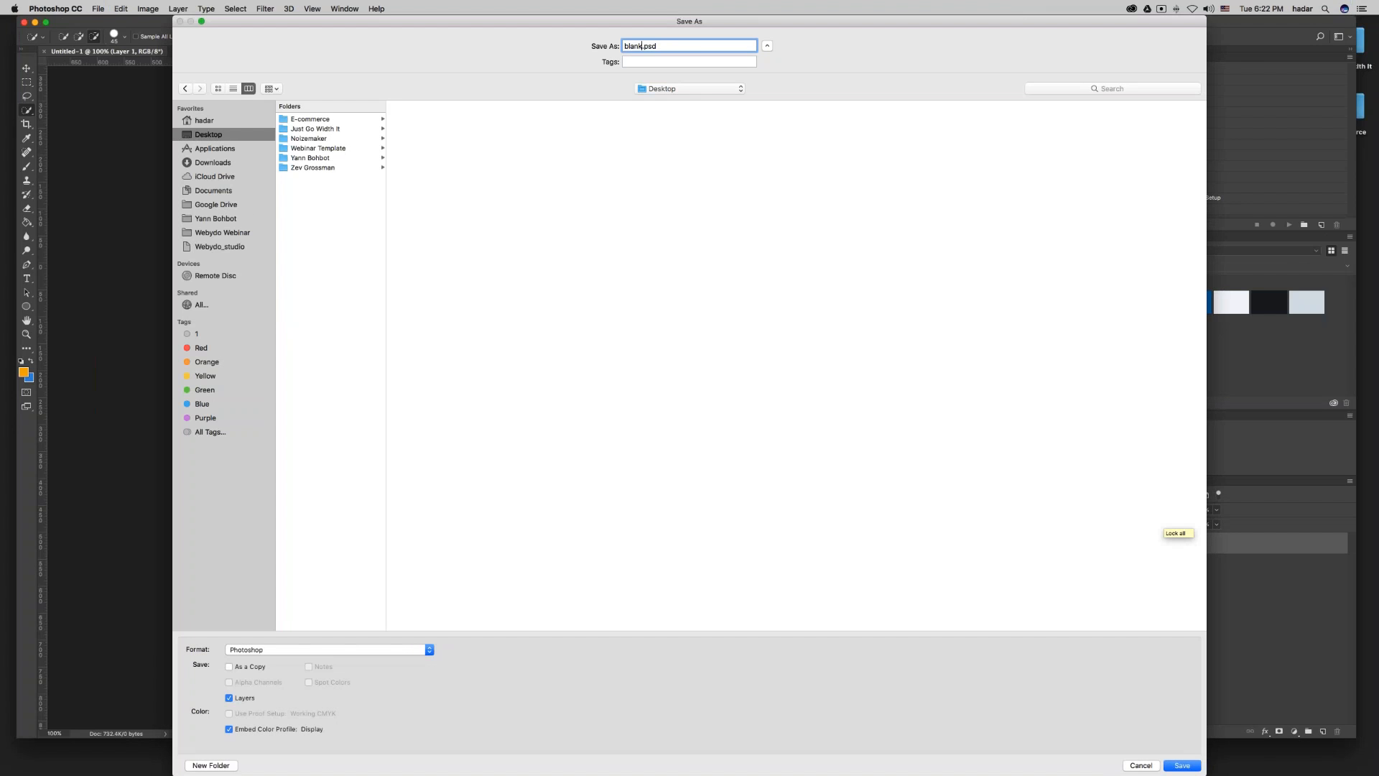
click(319, 650)
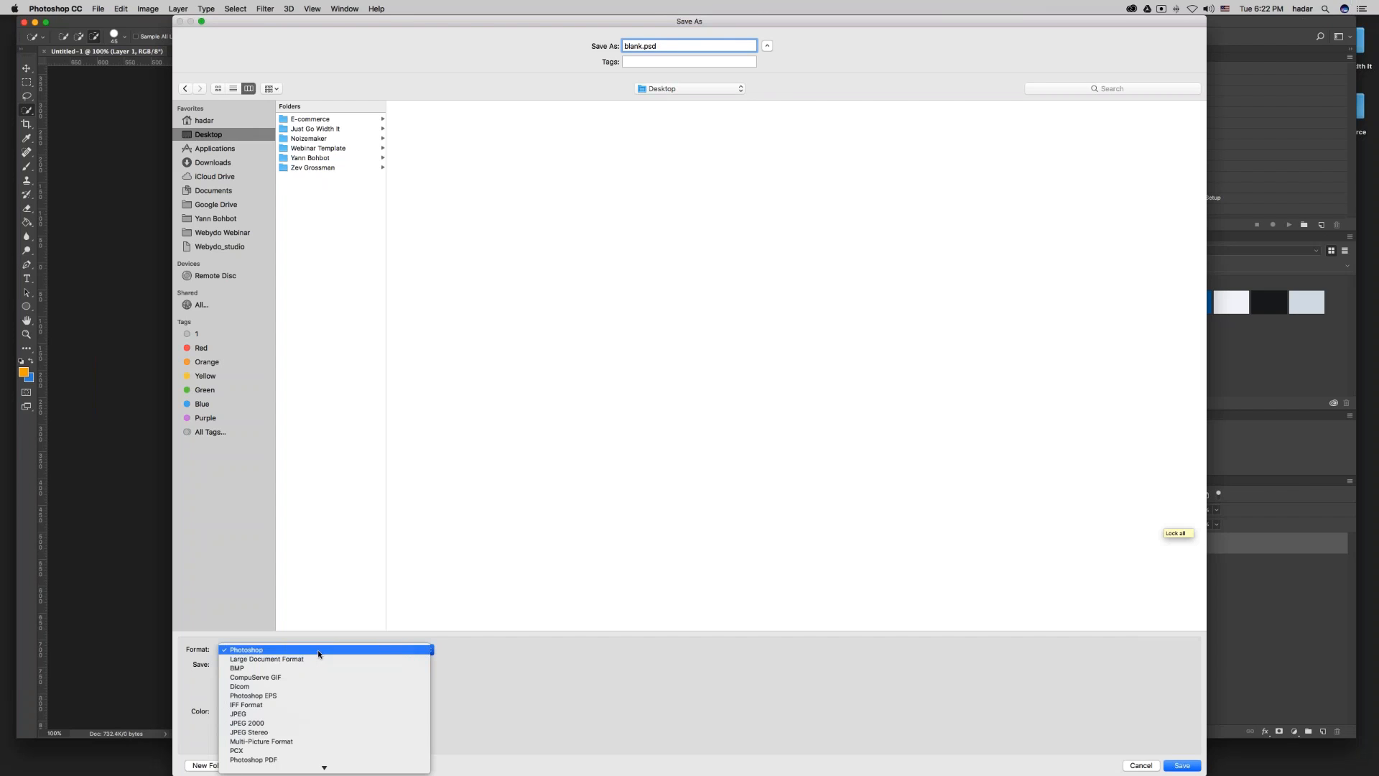
key(p)
key(n)
key(g)
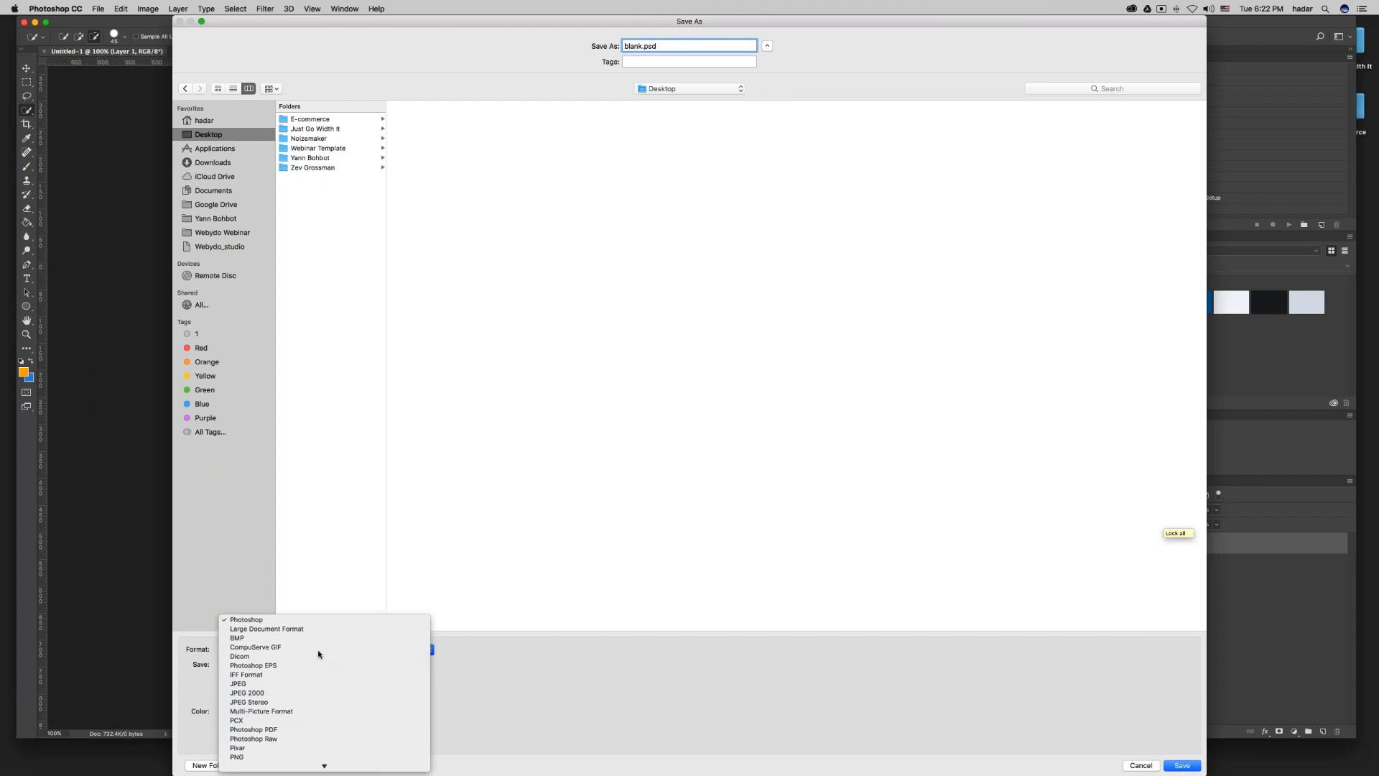
key(Return)
click(1182, 766)
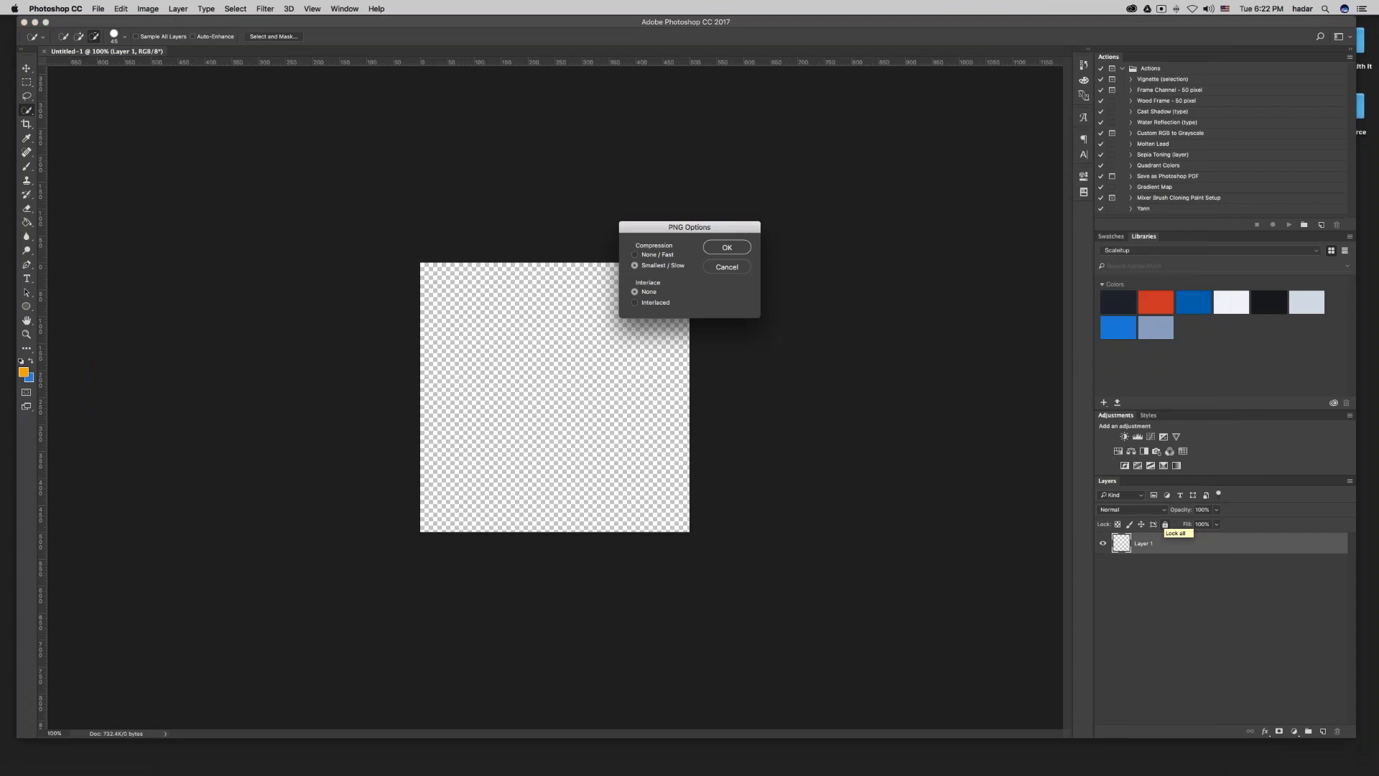
click(727, 247)
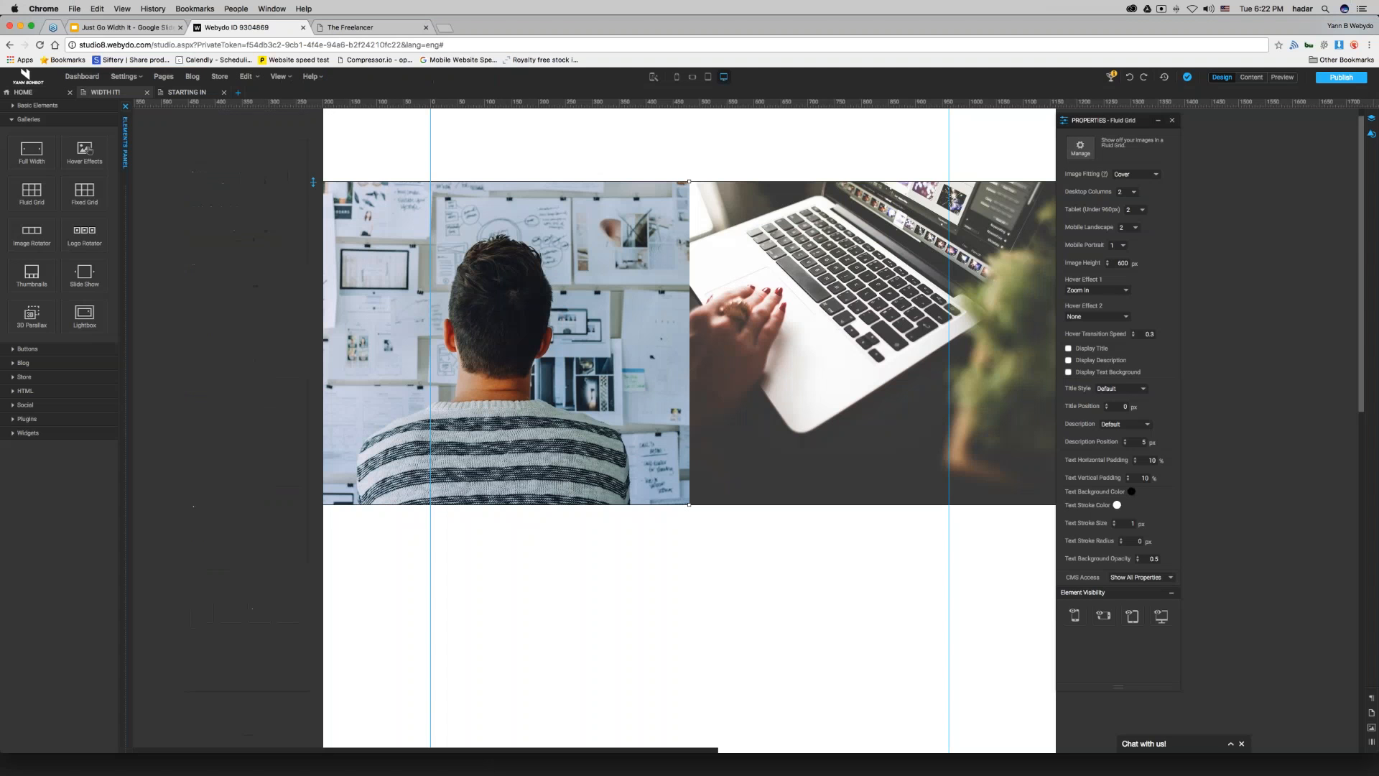
In Webydo, delete the laptop image from the Fluid Grid gallery and add the blank transparent PNG in its place.
double_click(817, 320)
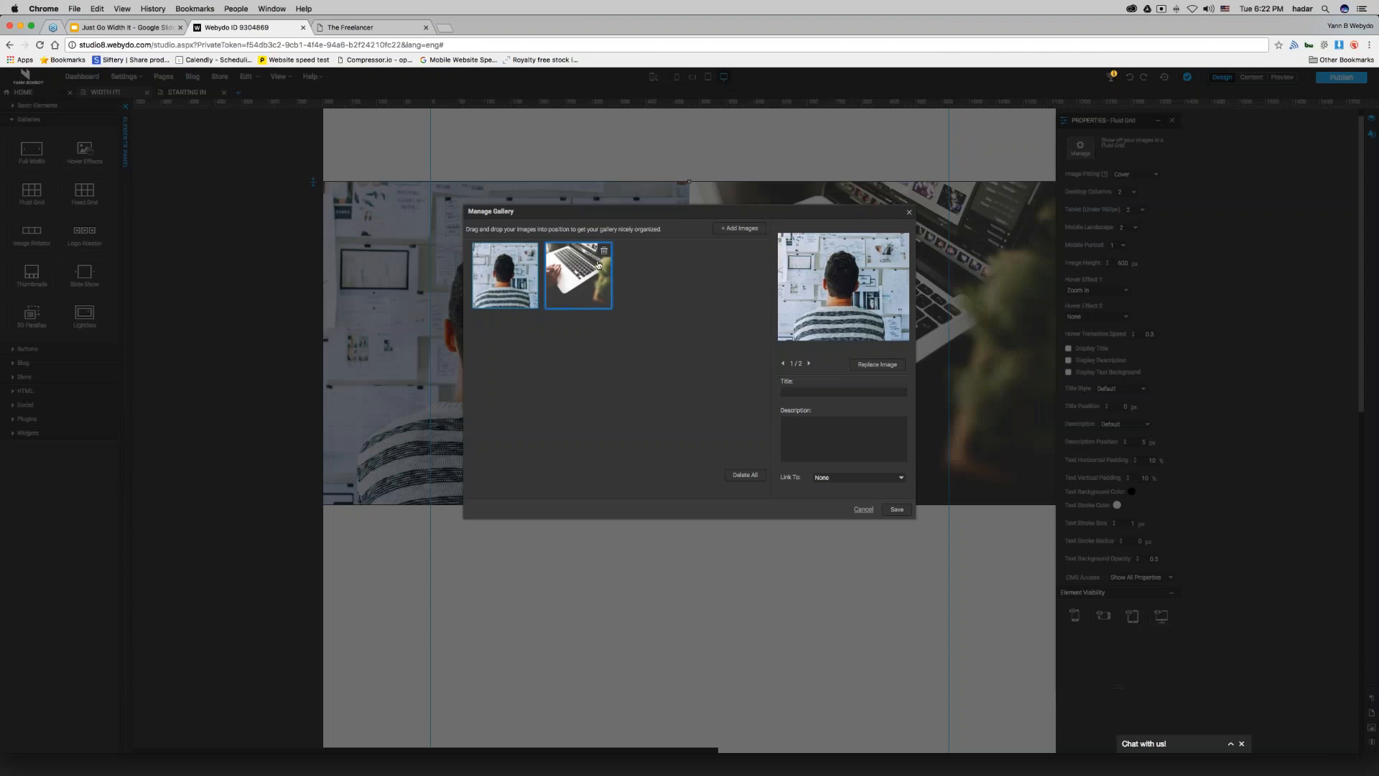
click(605, 255)
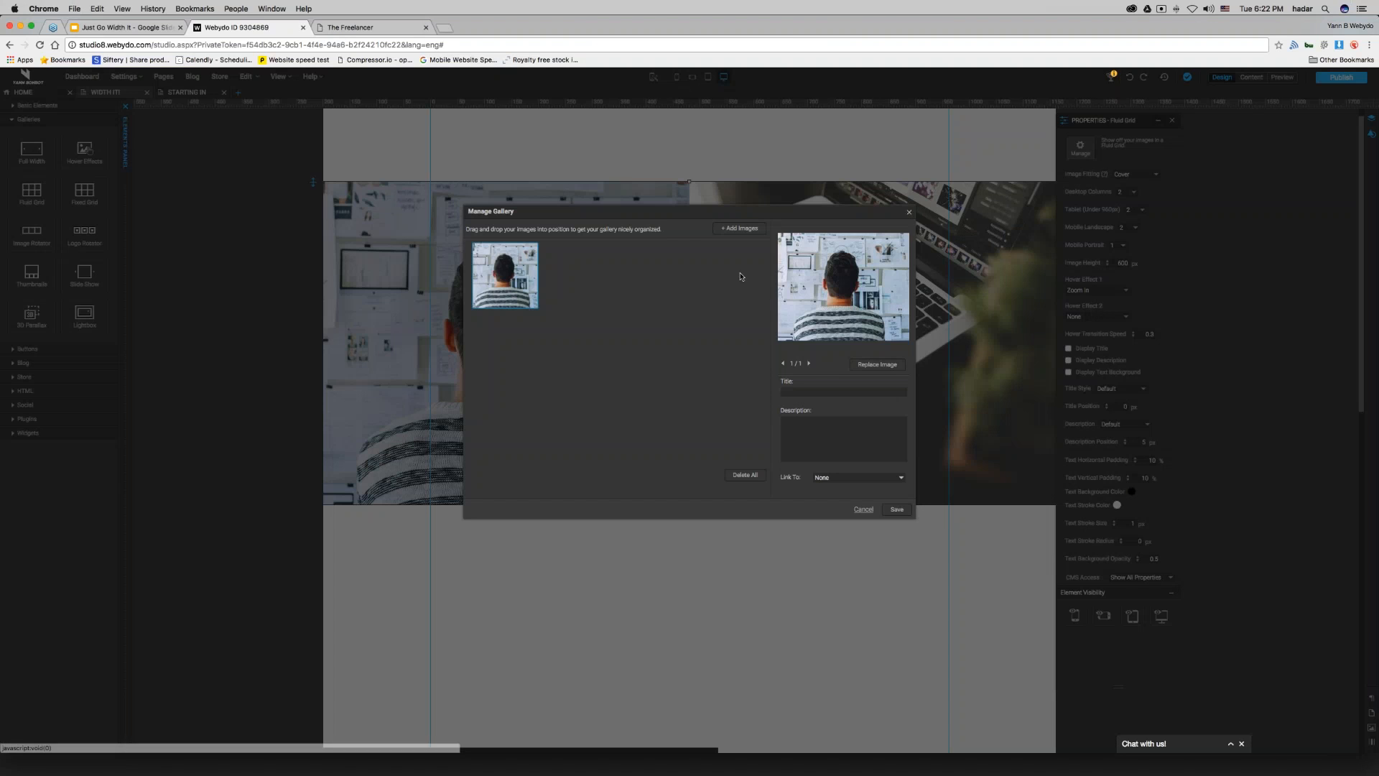
click(739, 230)
click(535, 122)
click(643, 180)
double_click(641, 179)
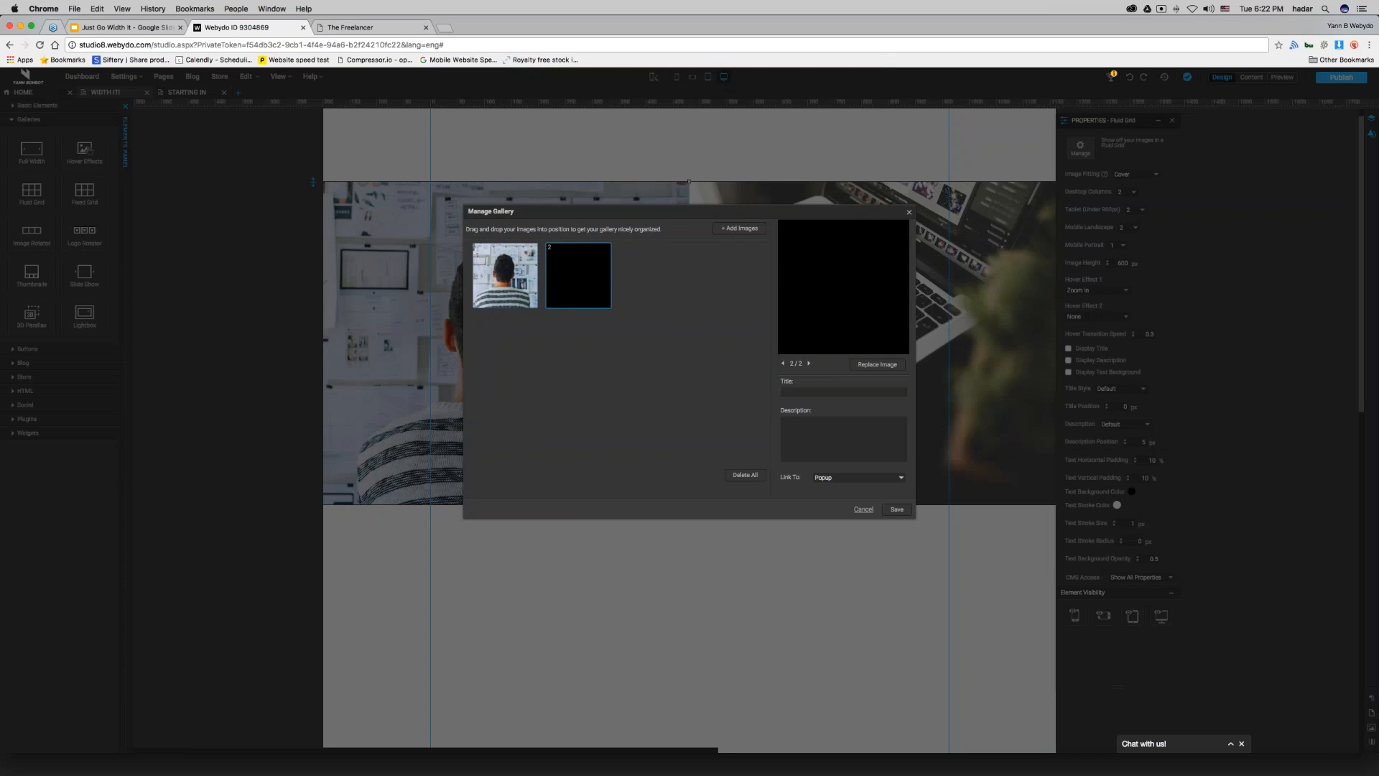
Set the blank image's link to None and save the gallery.
click(891, 477)
click(848, 450)
click(897, 509)
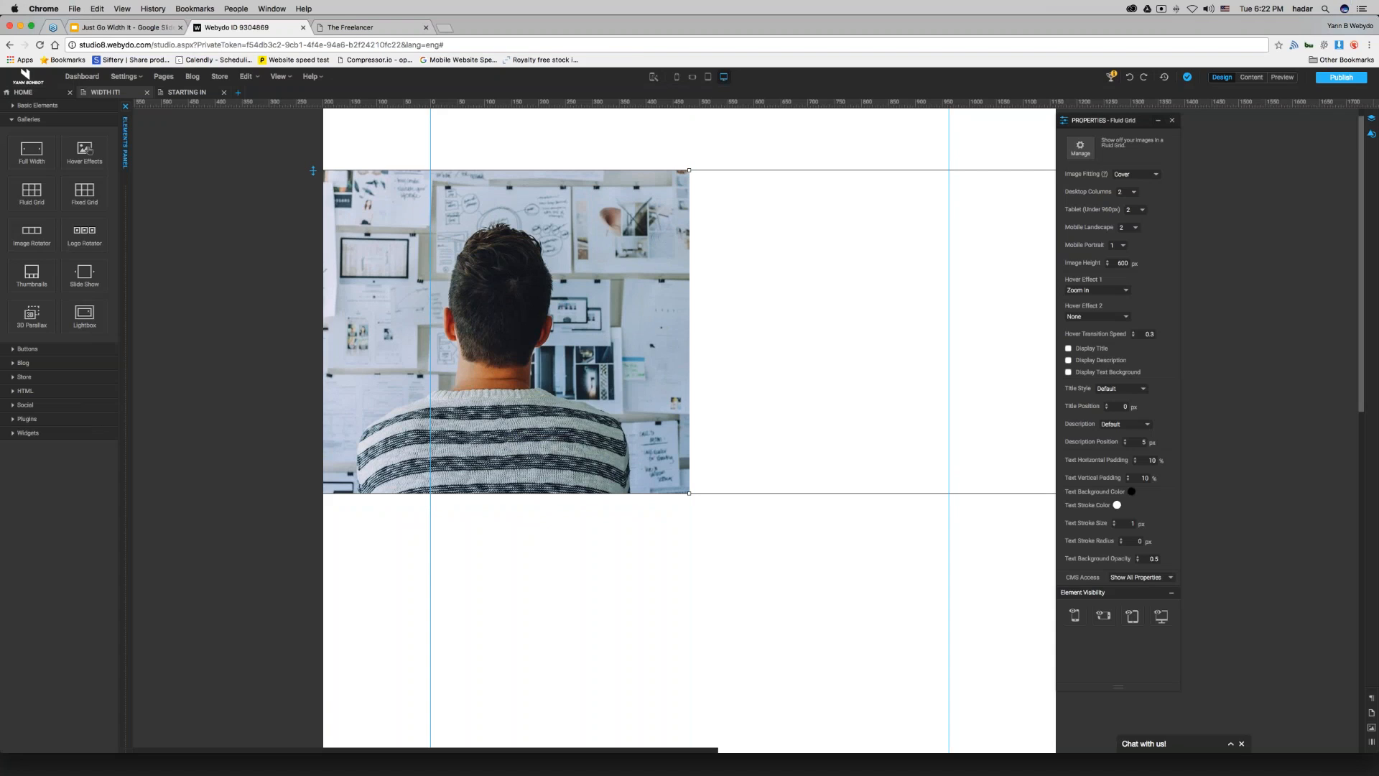
Try out a widened Text block over the gallery's blank column and delete it.
click(29, 119)
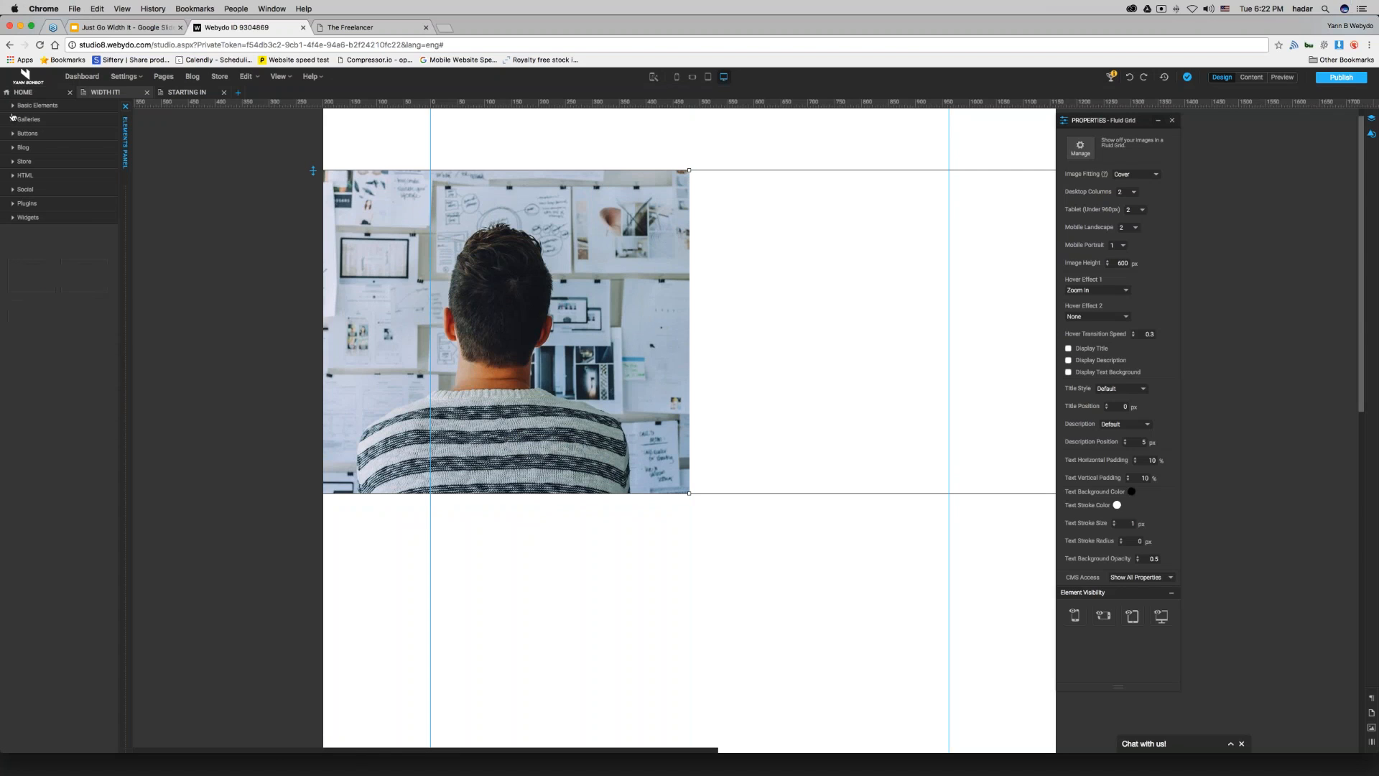
click(35, 105)
drag(31, 175, 763, 274)
drag(891, 279, 1015, 279)
drag(823, 251, 813, 209)
mouse_move(856, 267)
mouse_down()
mouse_move(855, 459)
mouse_move(861, 270)
mouse_up()
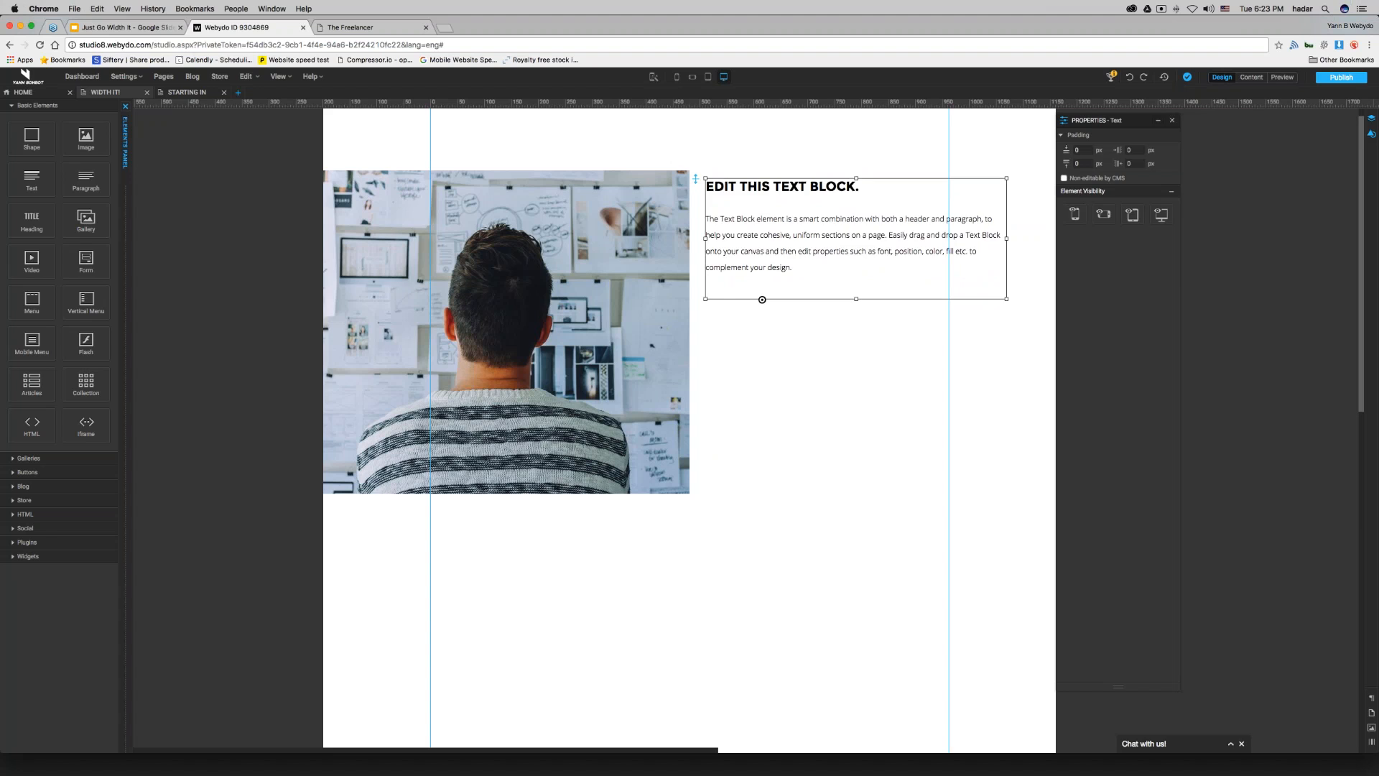
key(Delete)
Give the blank gallery image the title "HELLO" and the description "Is it me you're looking for", and save the gallery.
double_click(883, 280)
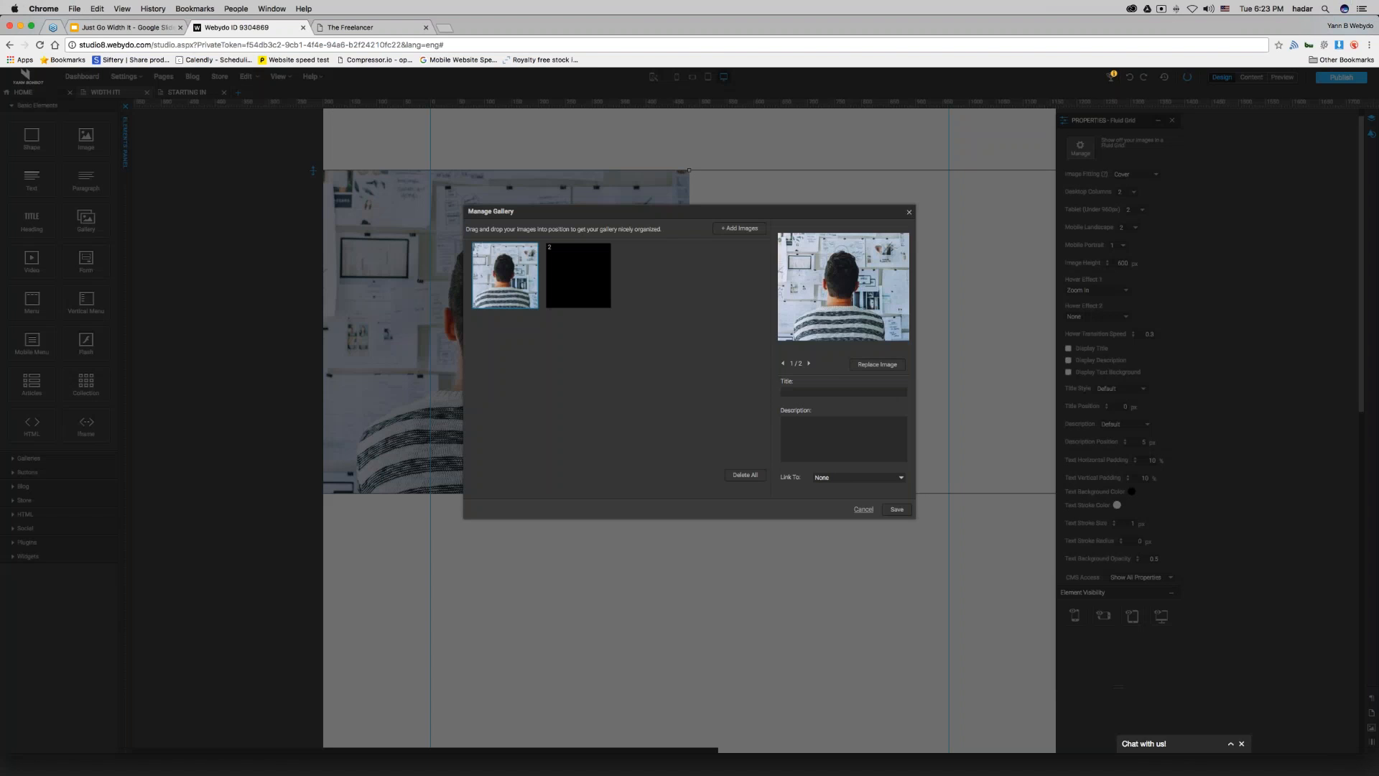
click(592, 285)
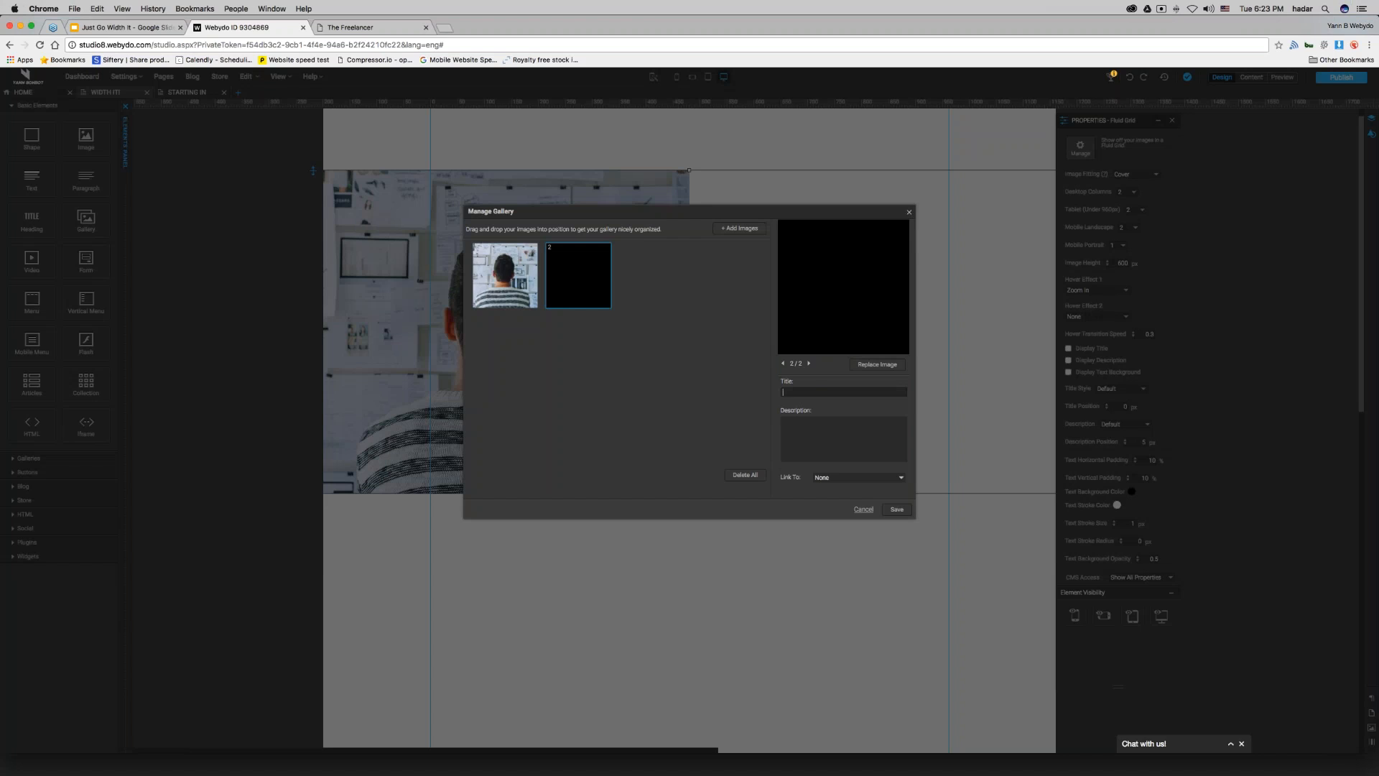
text(HELLO)
text(g for)
click(896, 510)
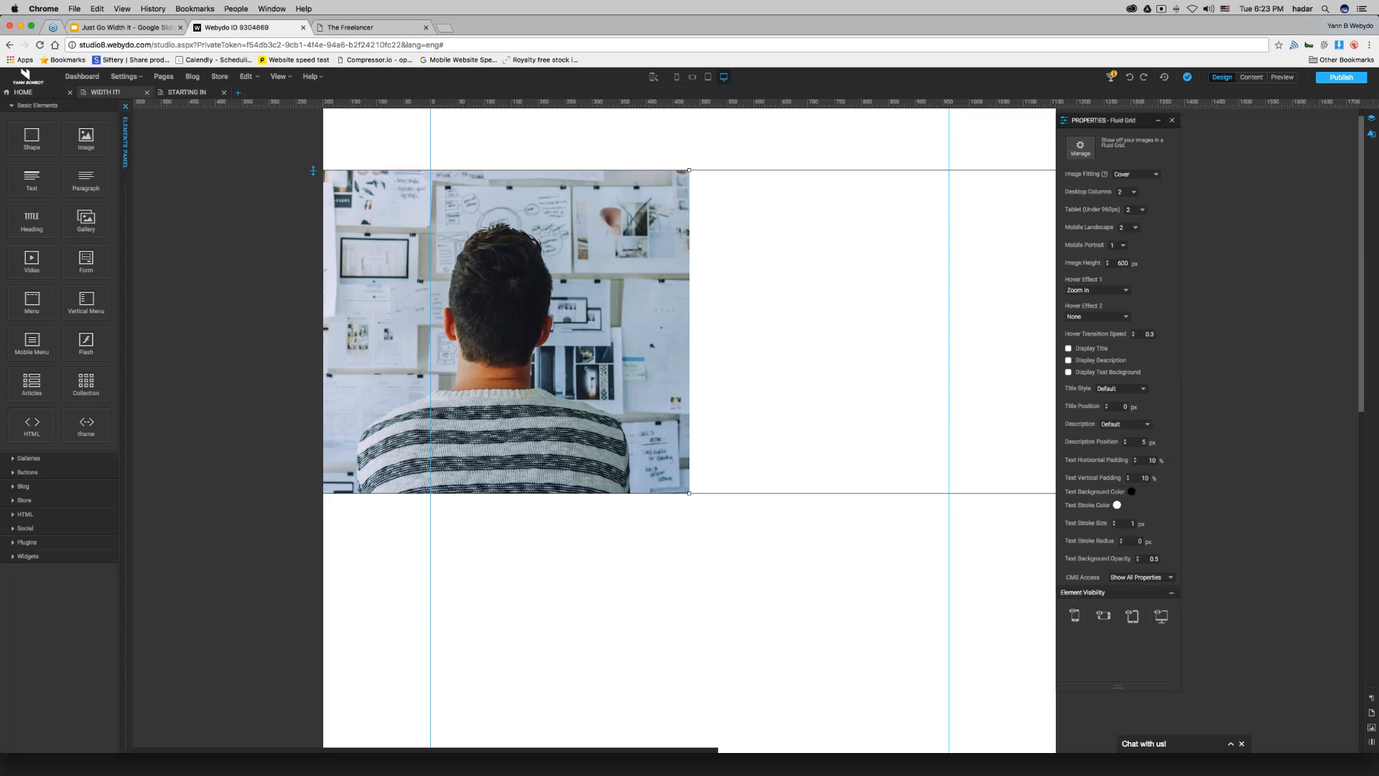
Turn on the gallery's title and description display, using the Title style for titles and Normal for descriptions.
click(1067, 348)
click(1068, 360)
click(1121, 390)
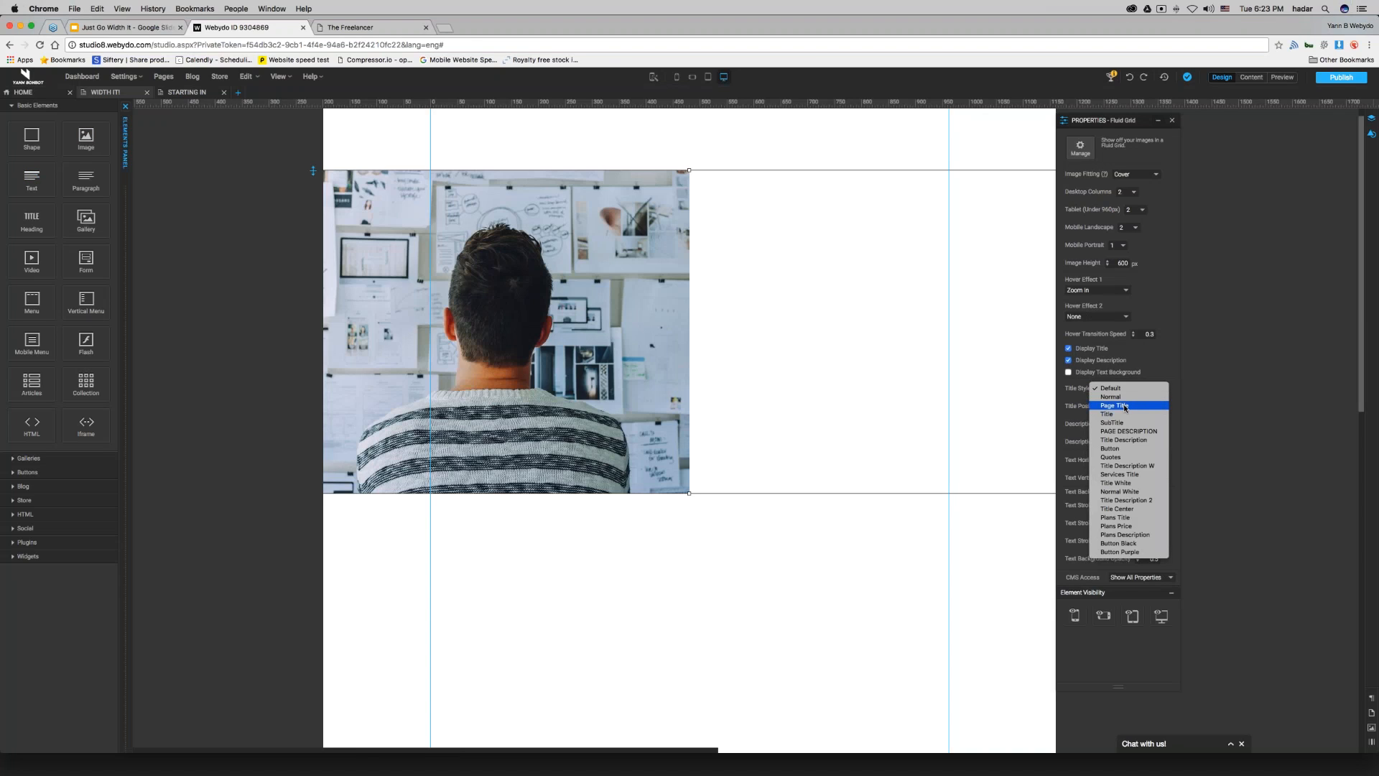
click(1124, 406)
click(1122, 388)
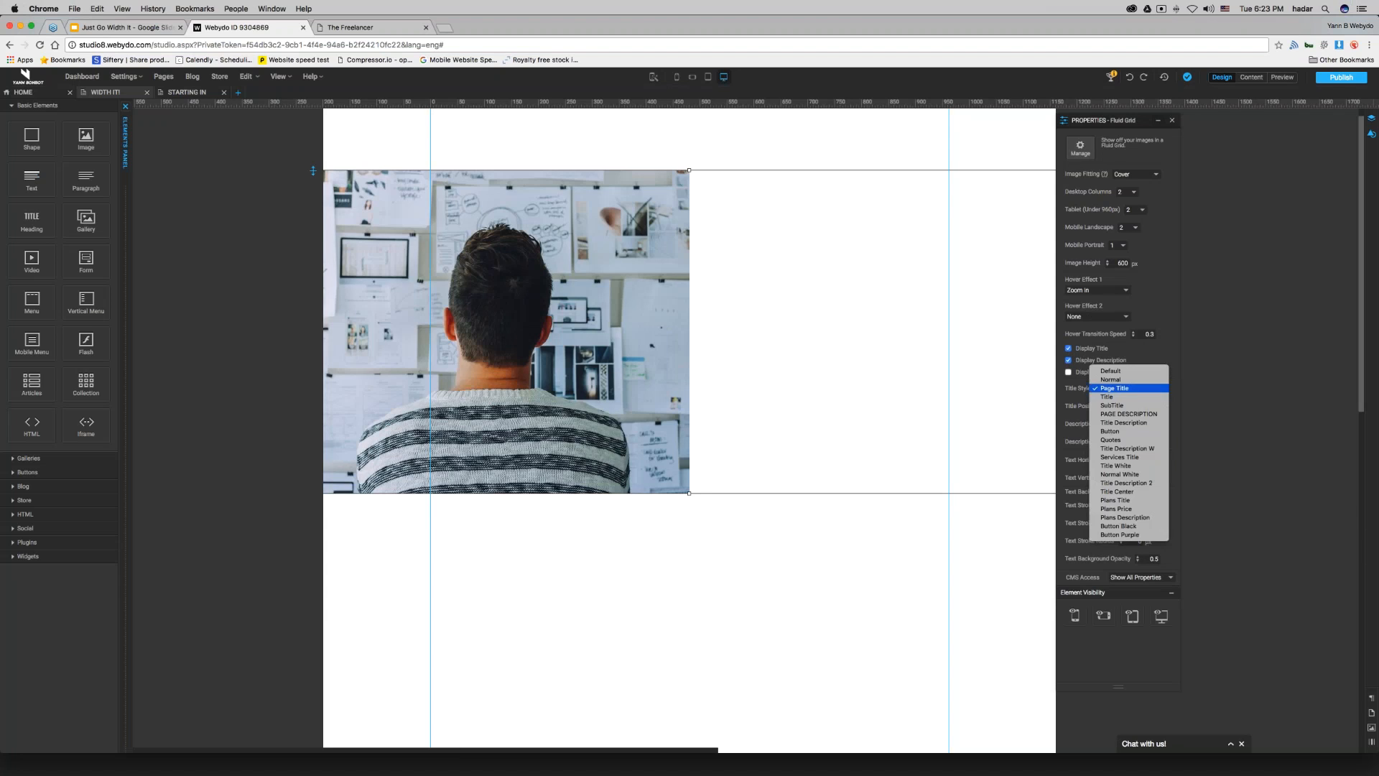
click(1128, 398)
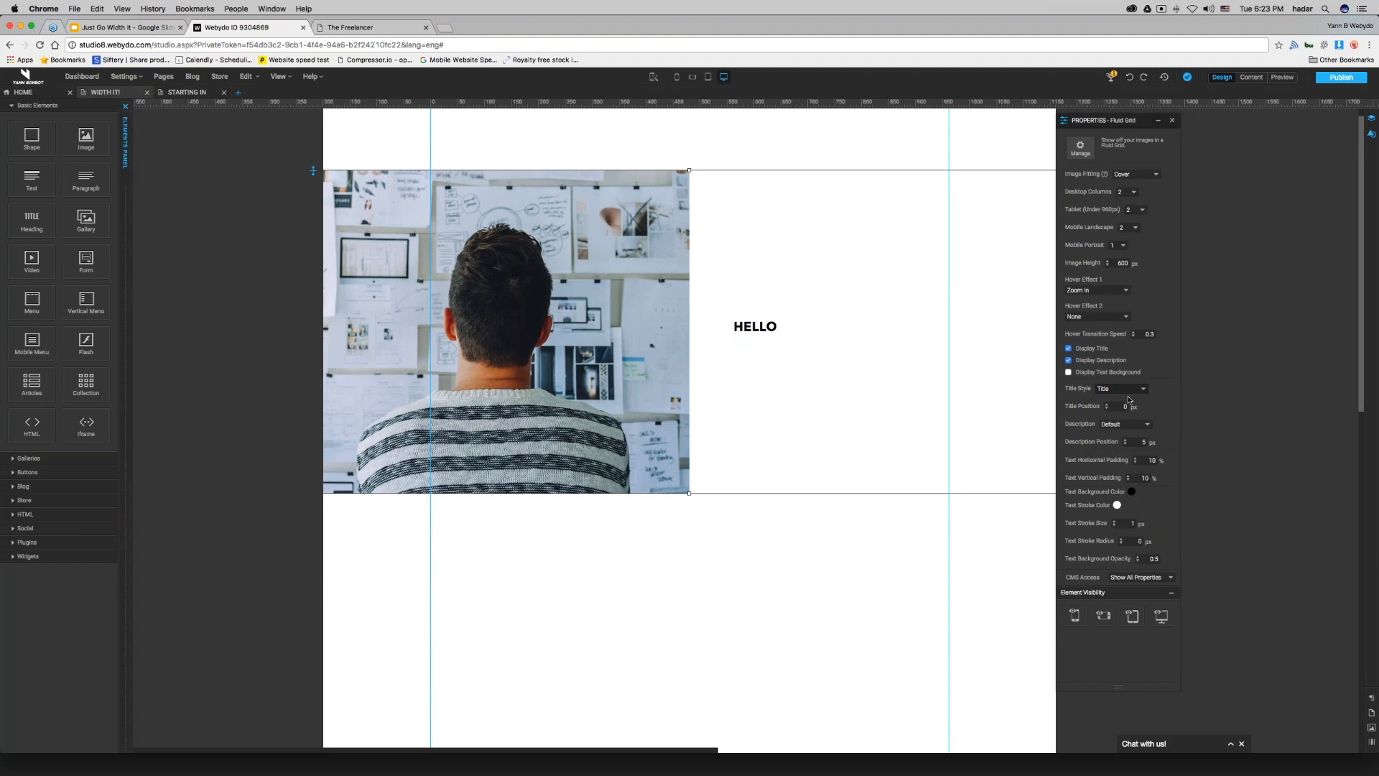
click(1125, 425)
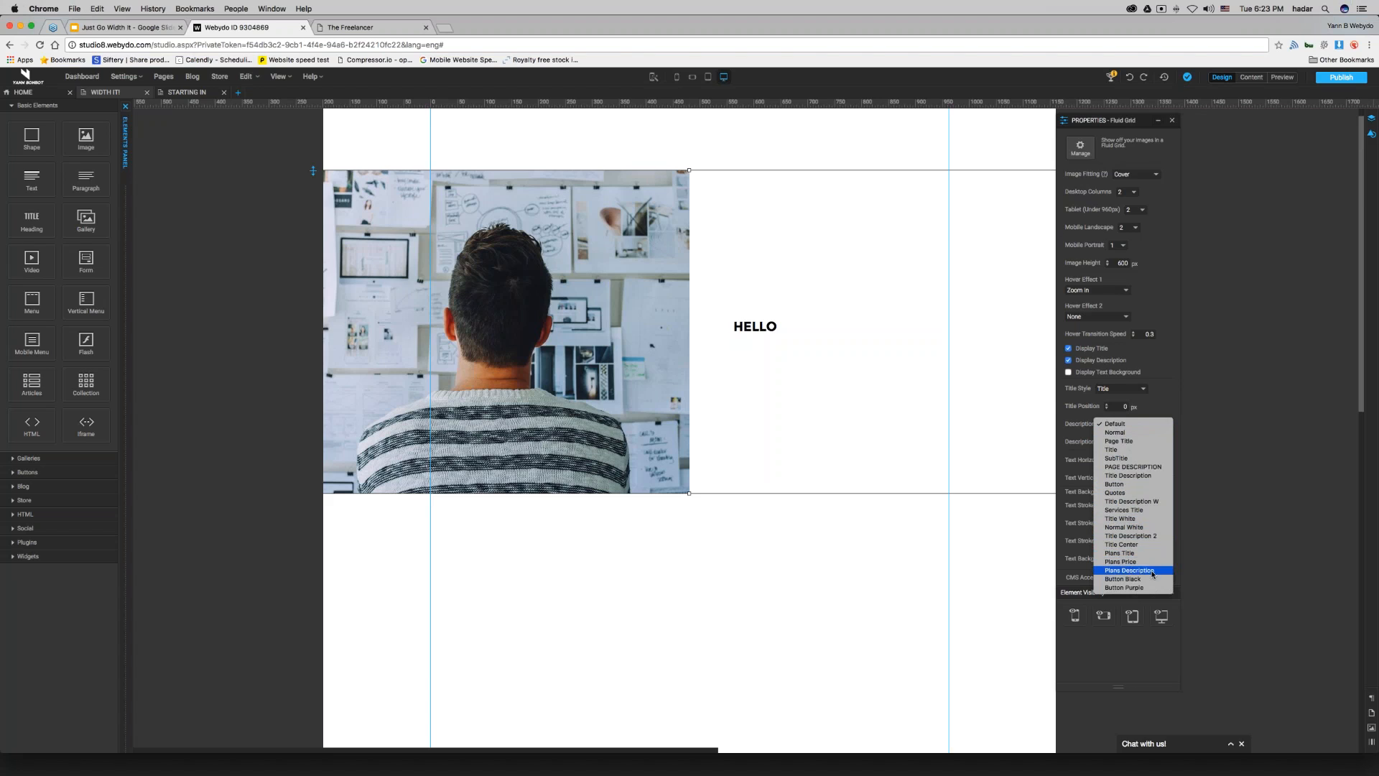
click(1131, 431)
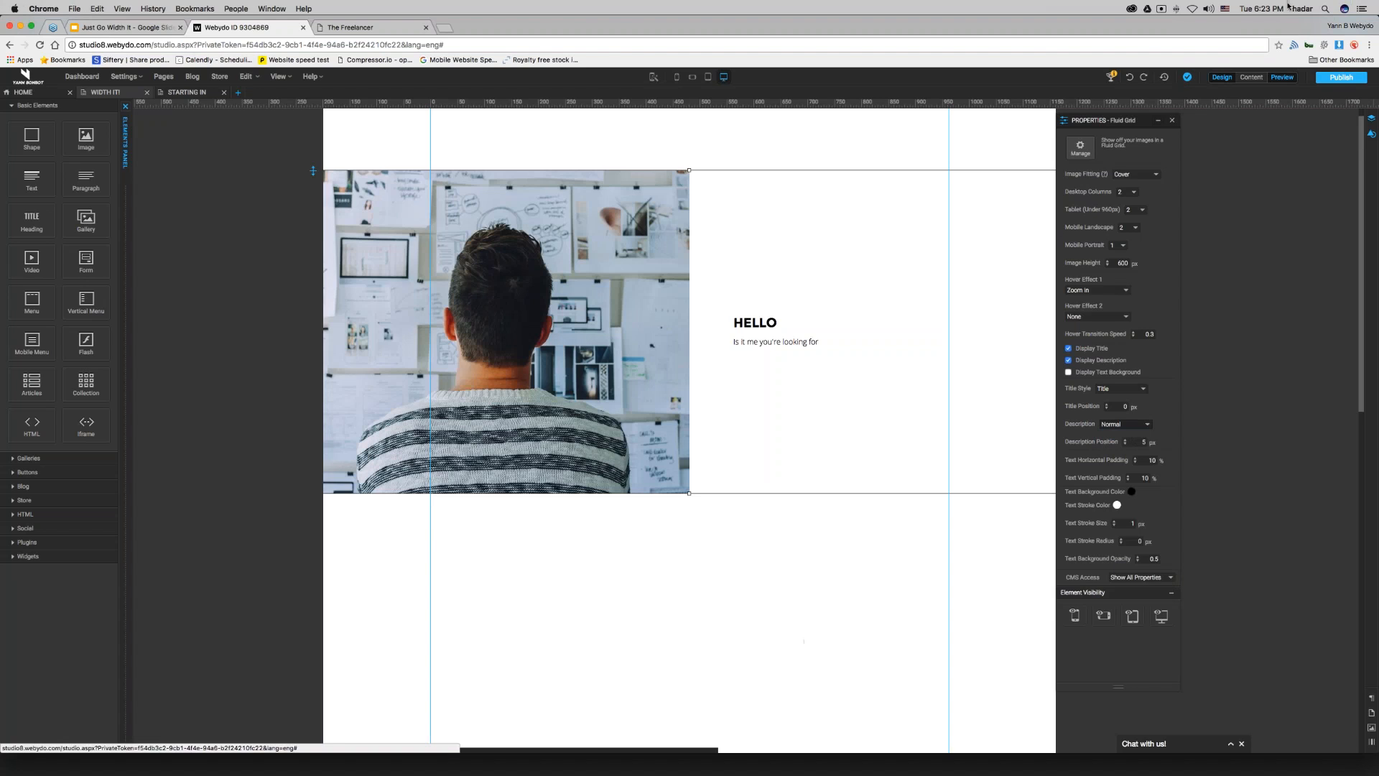
Publish the website, view the two-column section on the live page and return to the editor.
click(1341, 76)
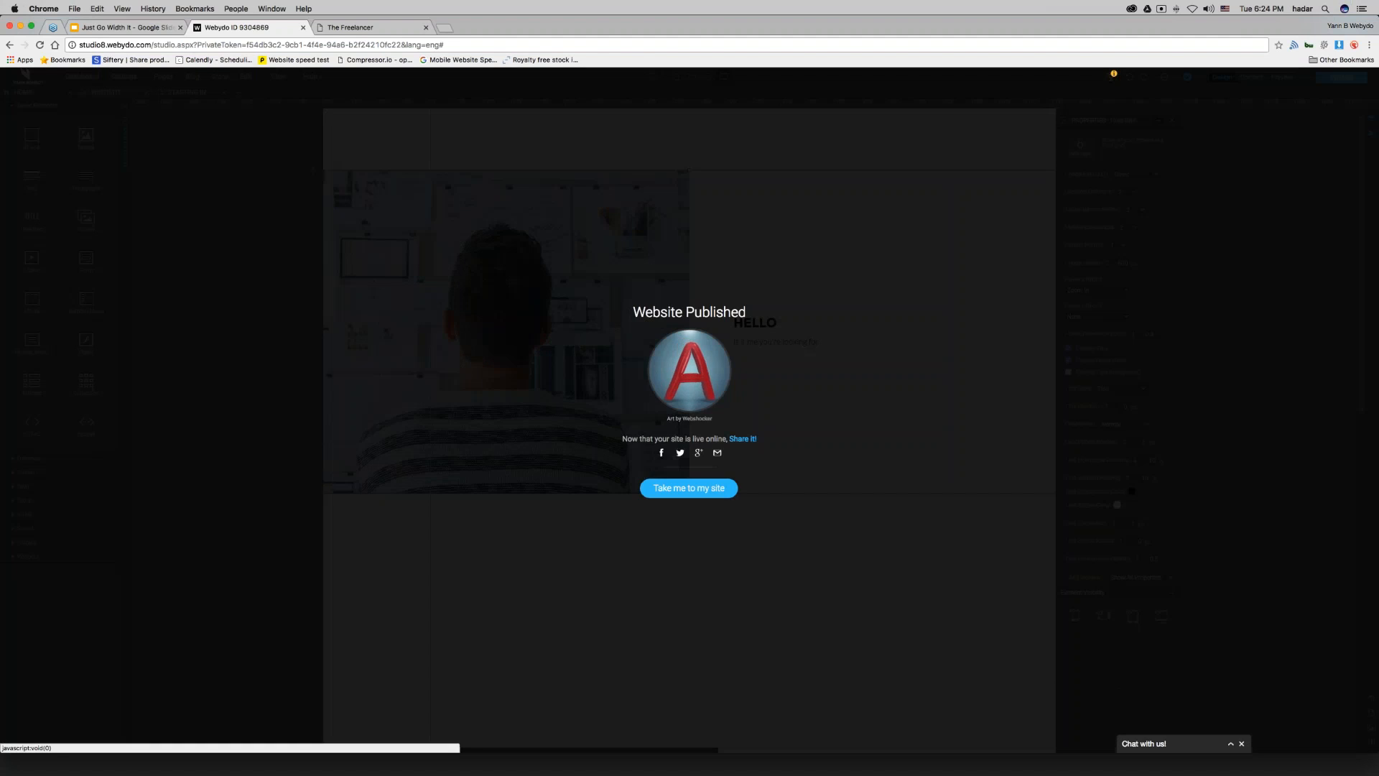
click(689, 486)
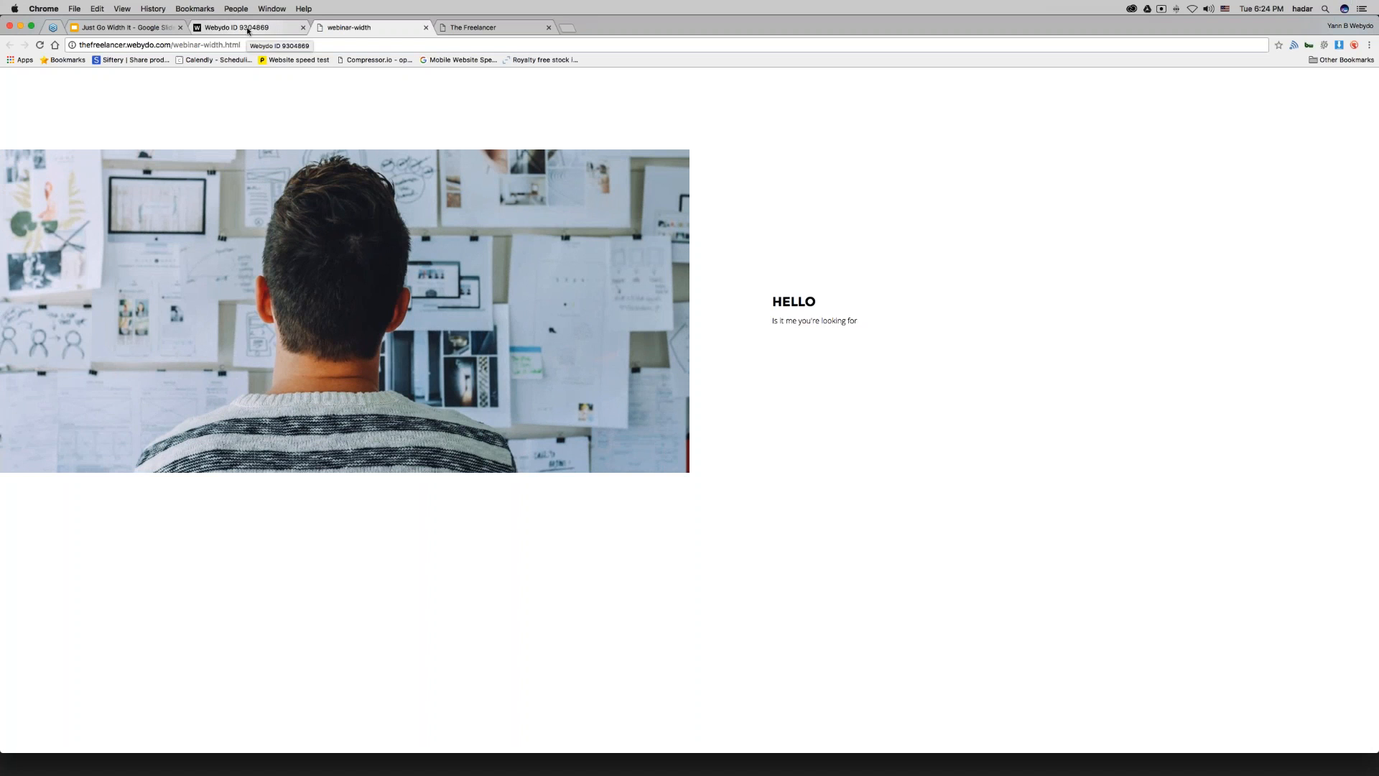
click(249, 29)
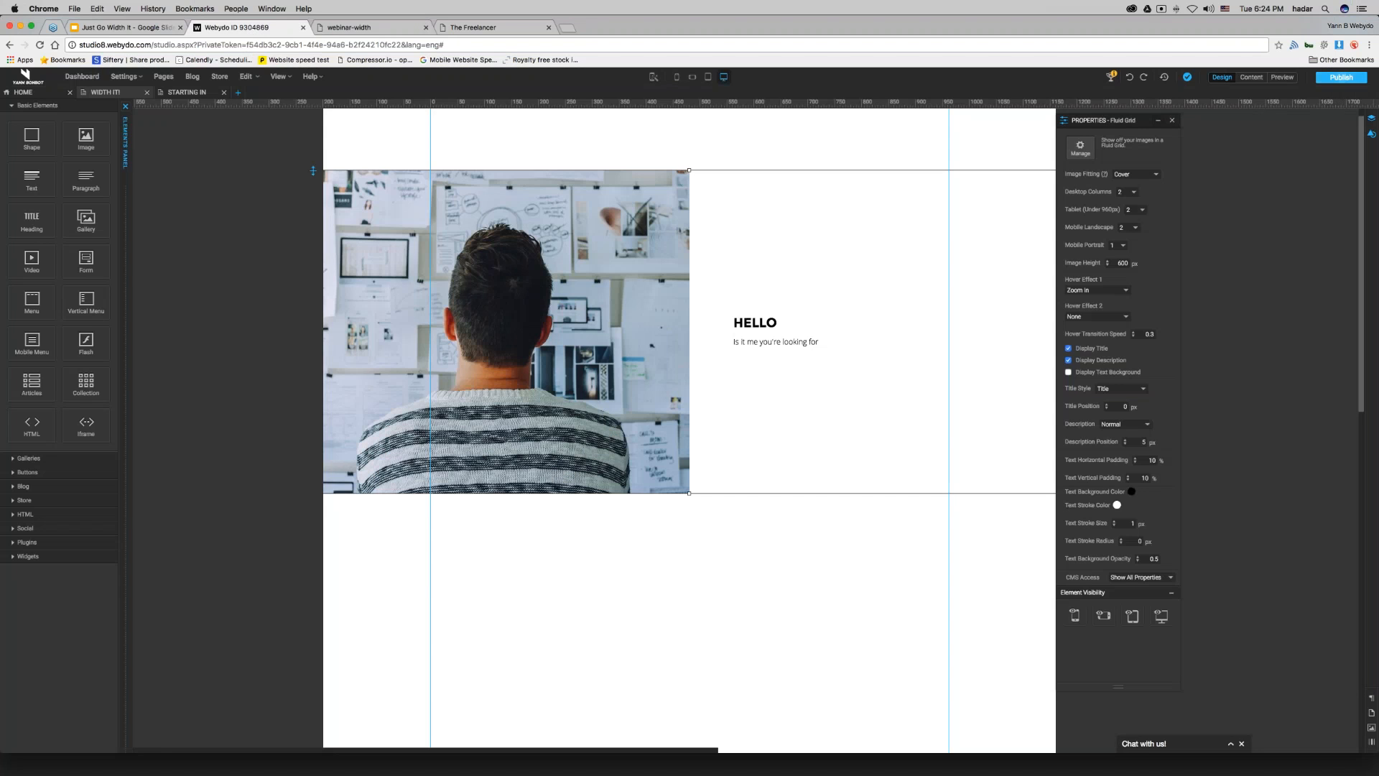
Add a Solid Button below the description text and line it up with the text's left edge.
click(29, 472)
drag(32, 503, 744, 366)
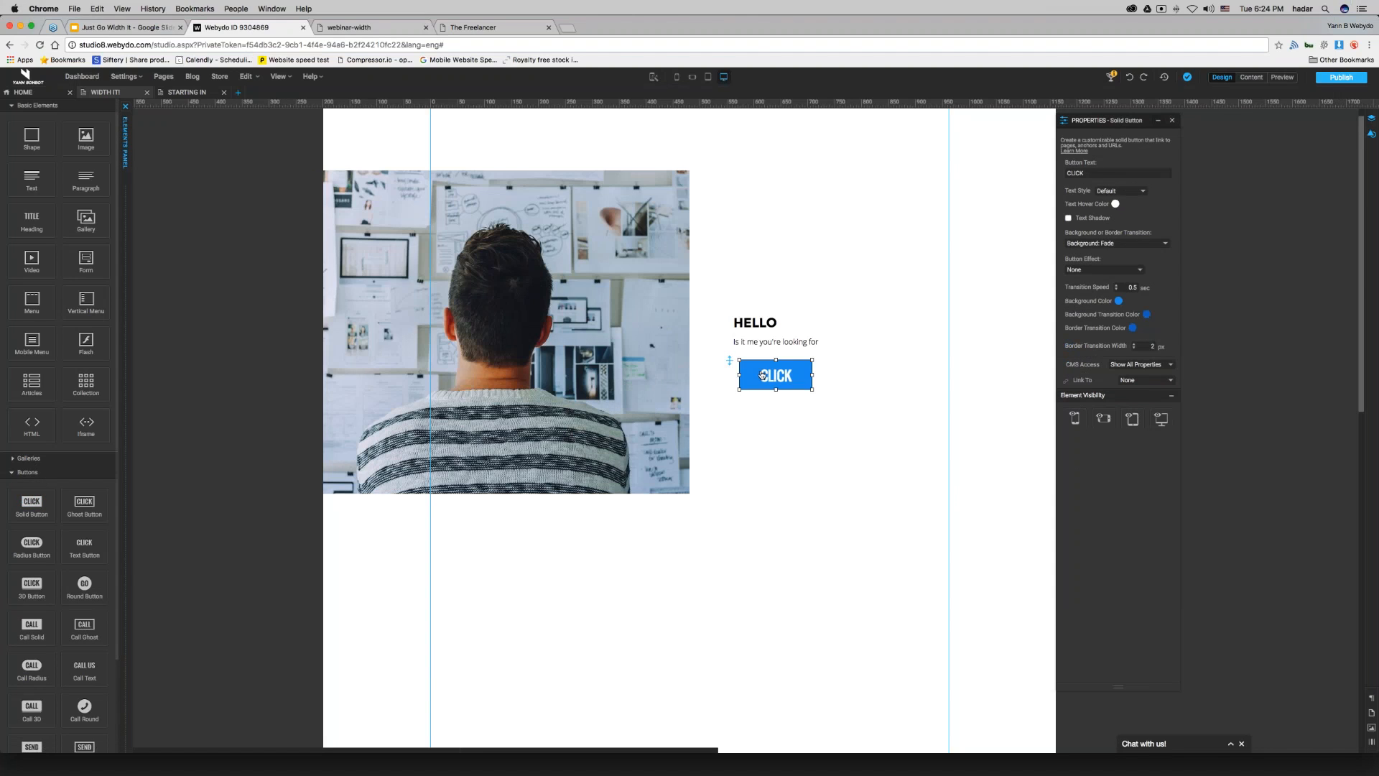
key(Right)
key(Right)
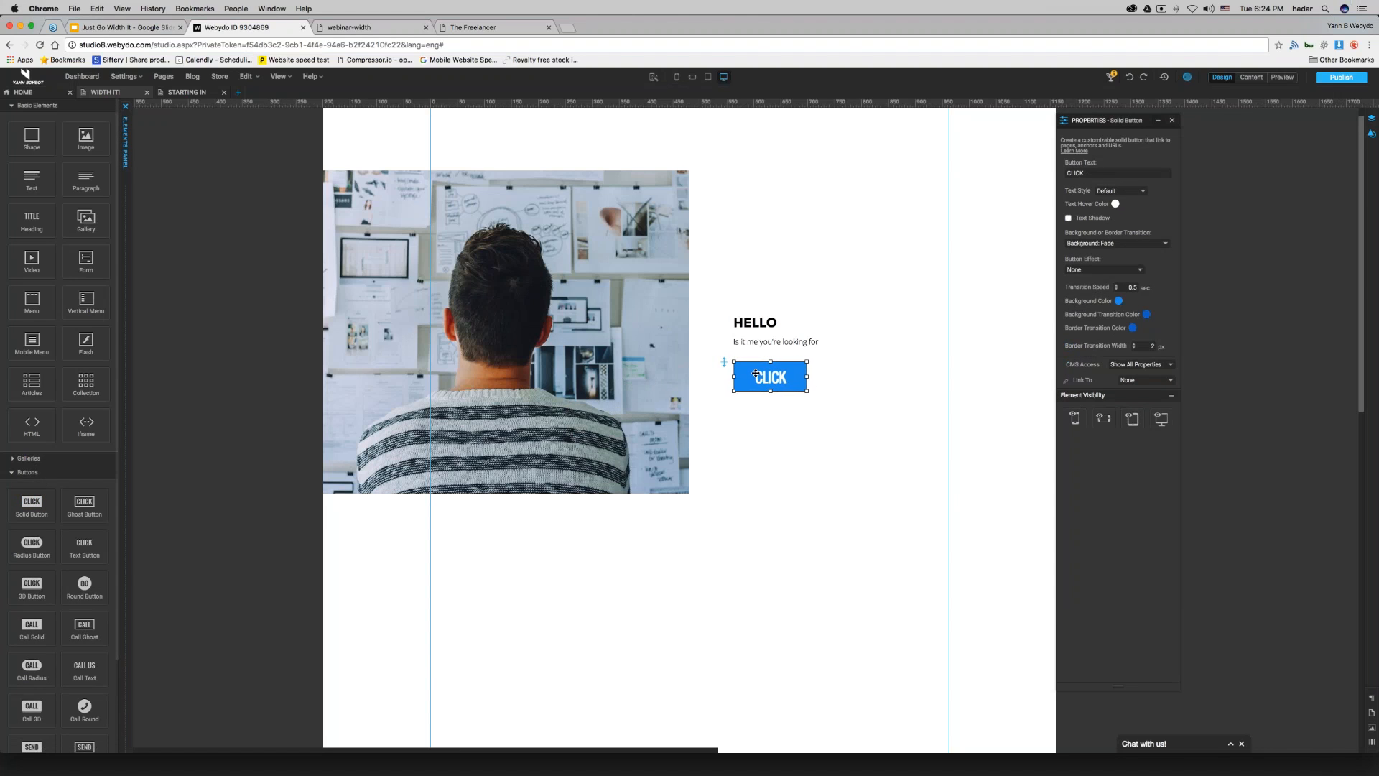
Republish the site, check how the button lines up with the gallery text live, and go back to the editor.
click(1341, 76)
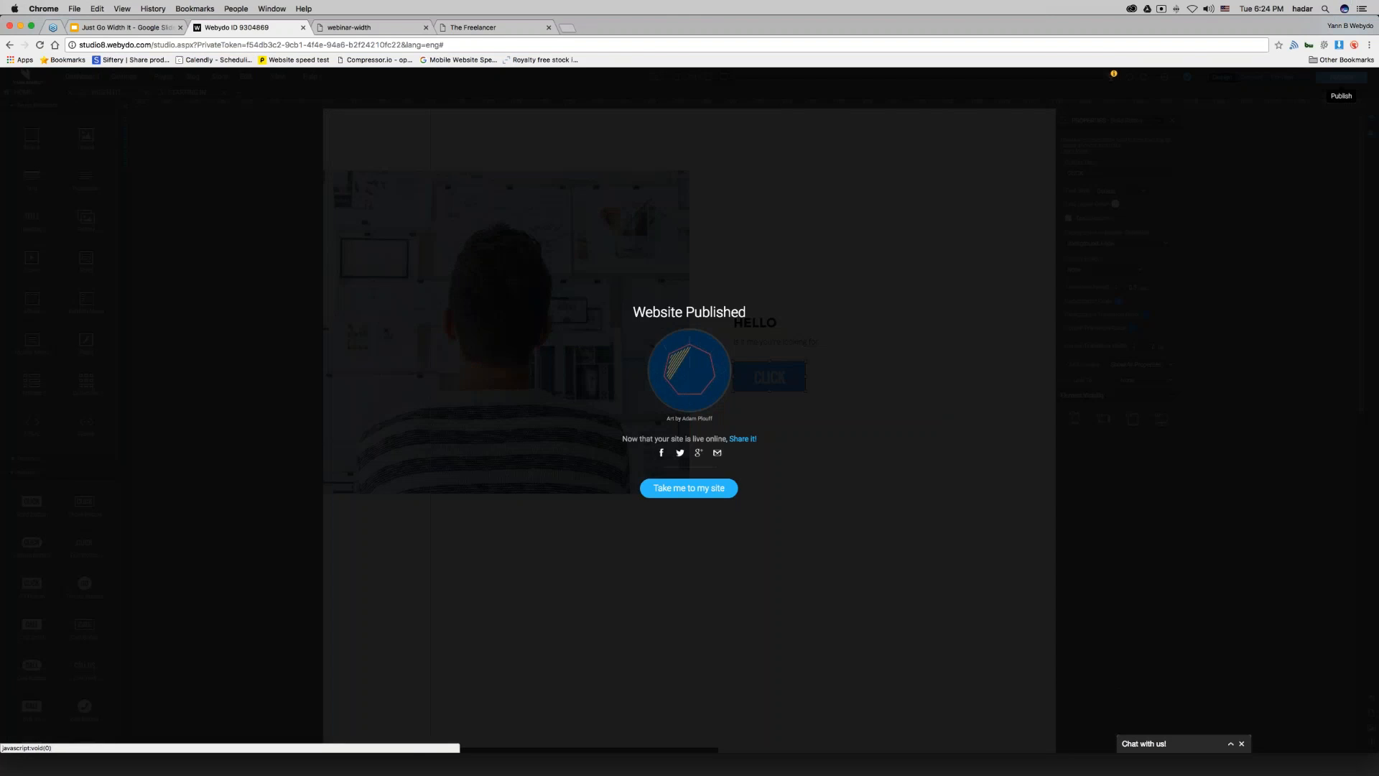
click(689, 486)
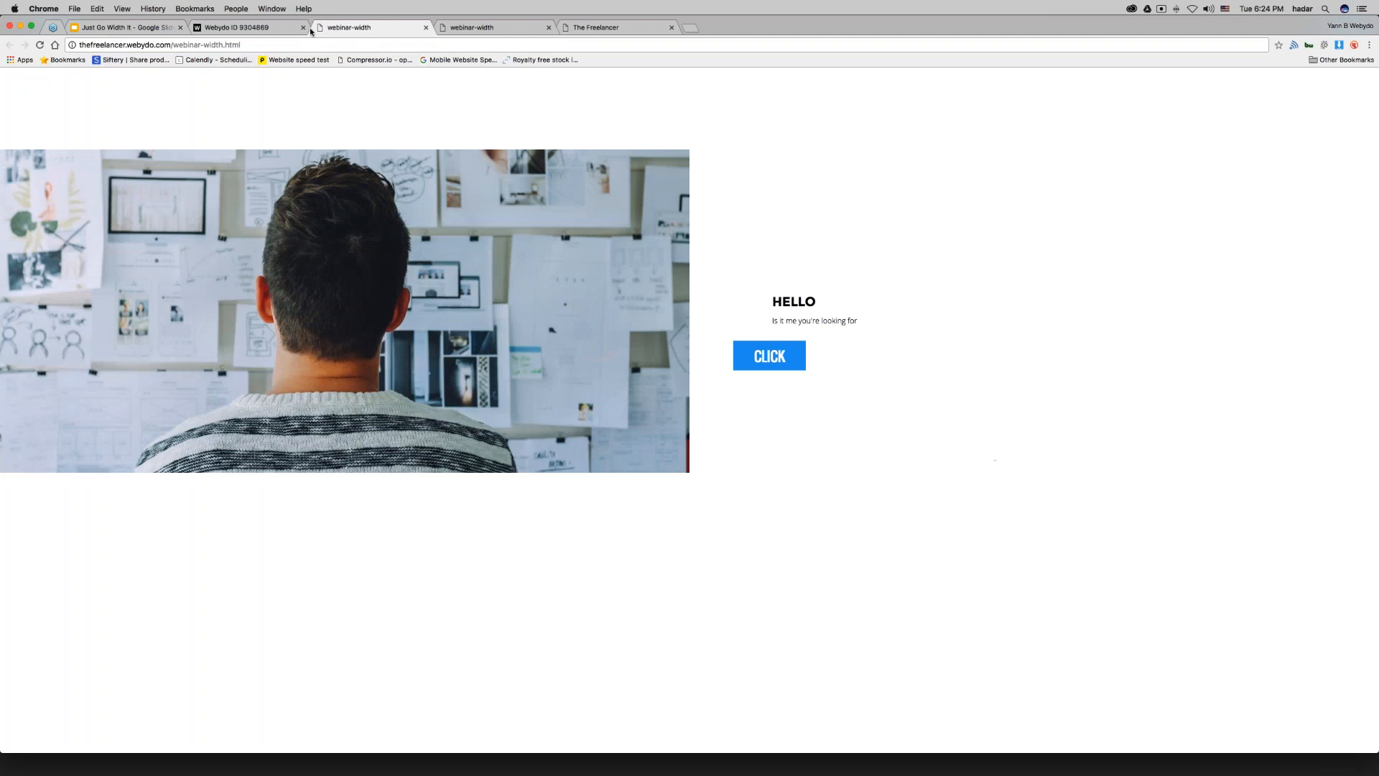
click(275, 30)
Clear the description and title of the blank gallery image and save the gallery.
click(788, 299)
double_click(787, 299)
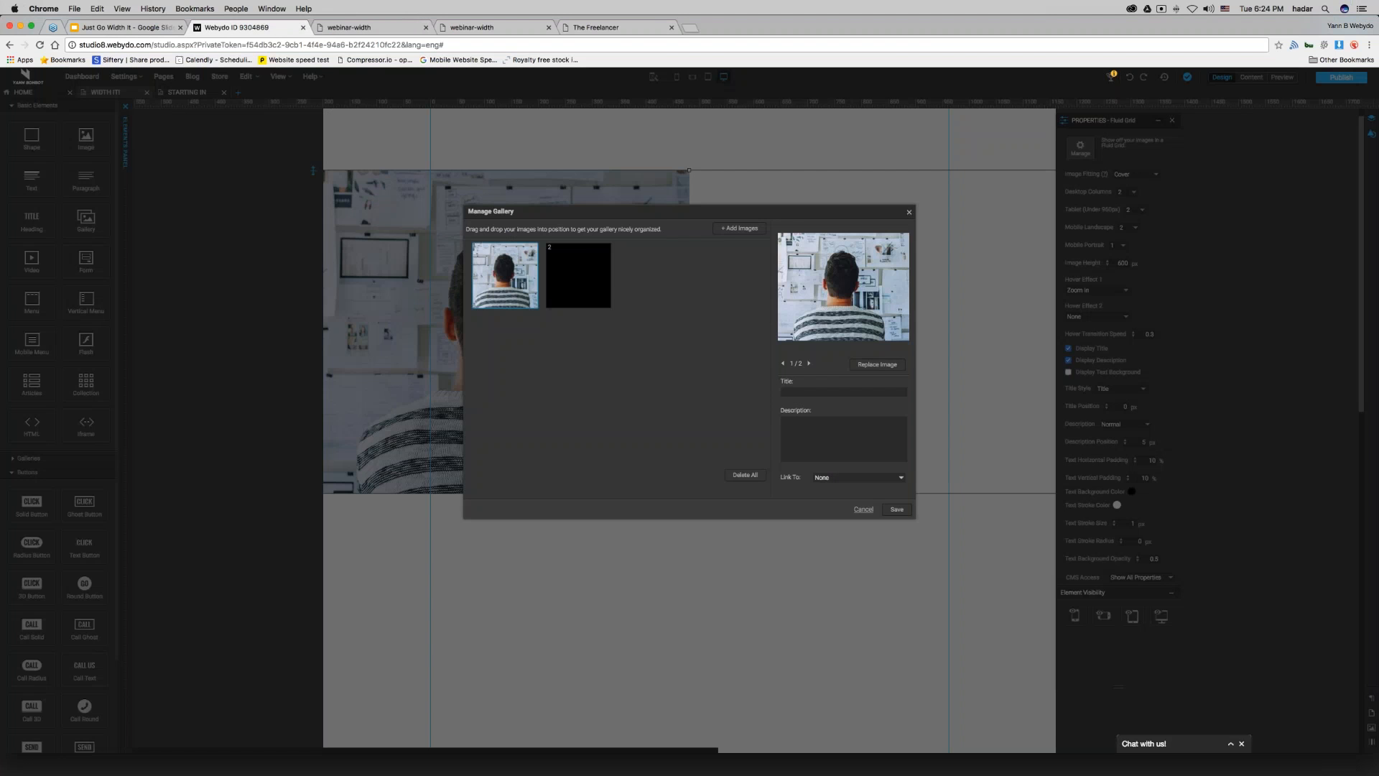
click(578, 275)
drag(862, 422, 781, 422)
key(BackSpace)
click(782, 393)
key(shift+End)
key(BackSpace)
click(865, 509)
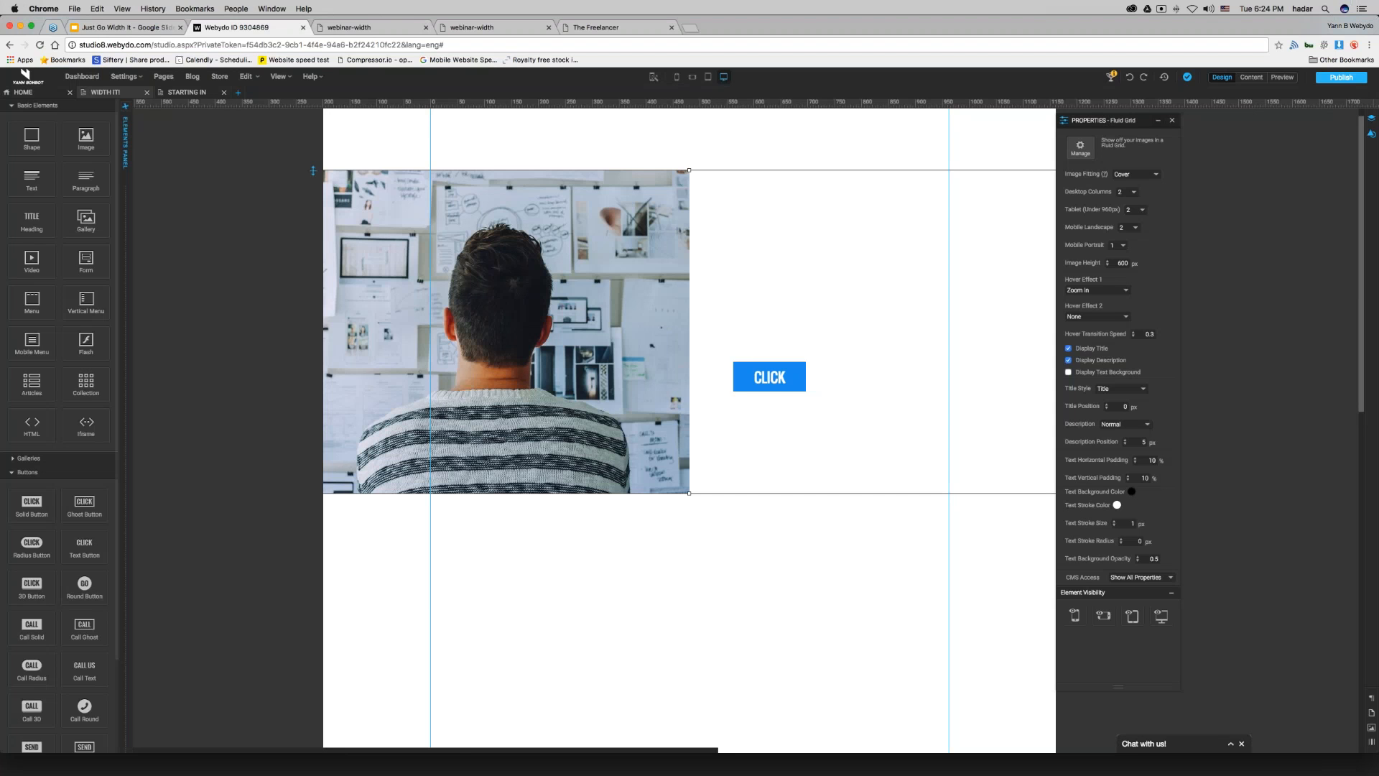
Add a Text block above the button, widen it to the right guide, and move the button directly beneath its left edge.
drag(31, 180, 767, 225)
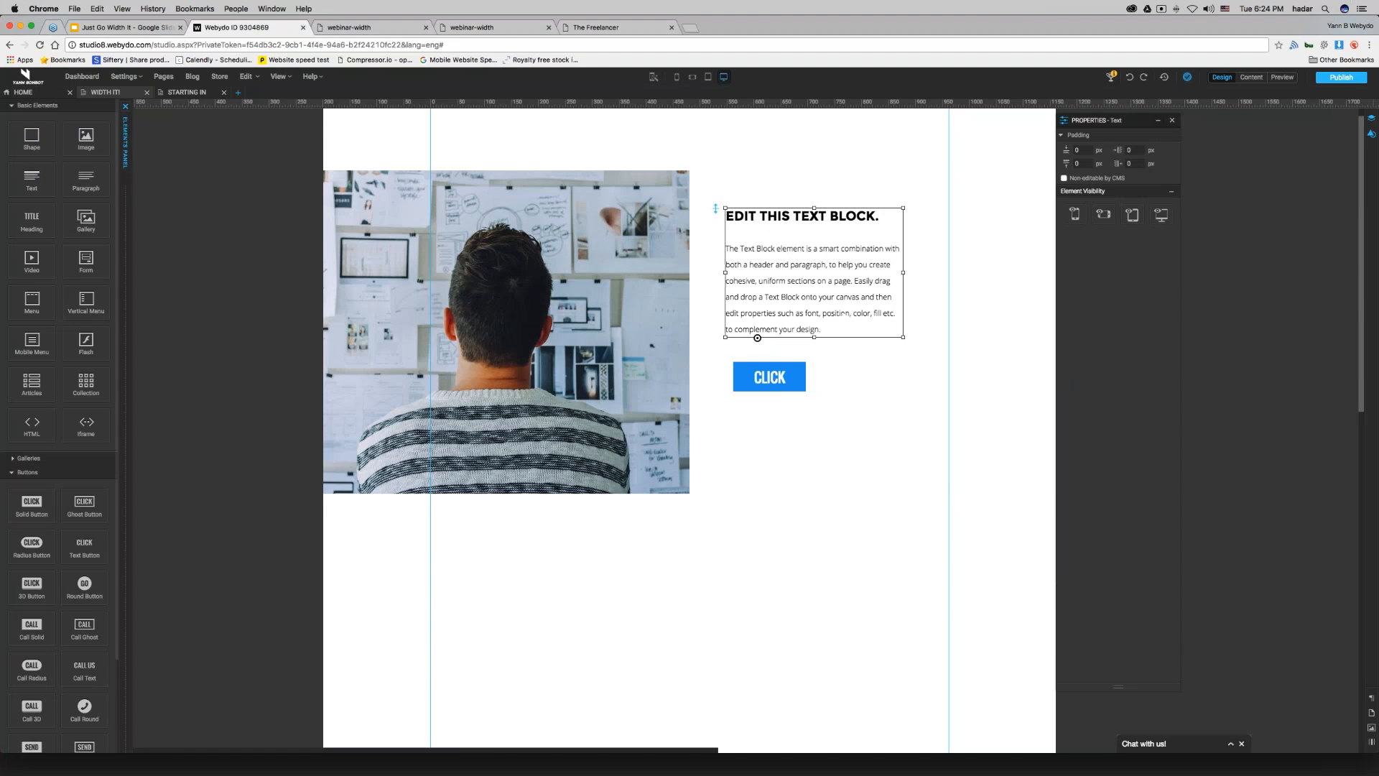
drag(904, 274, 949, 276)
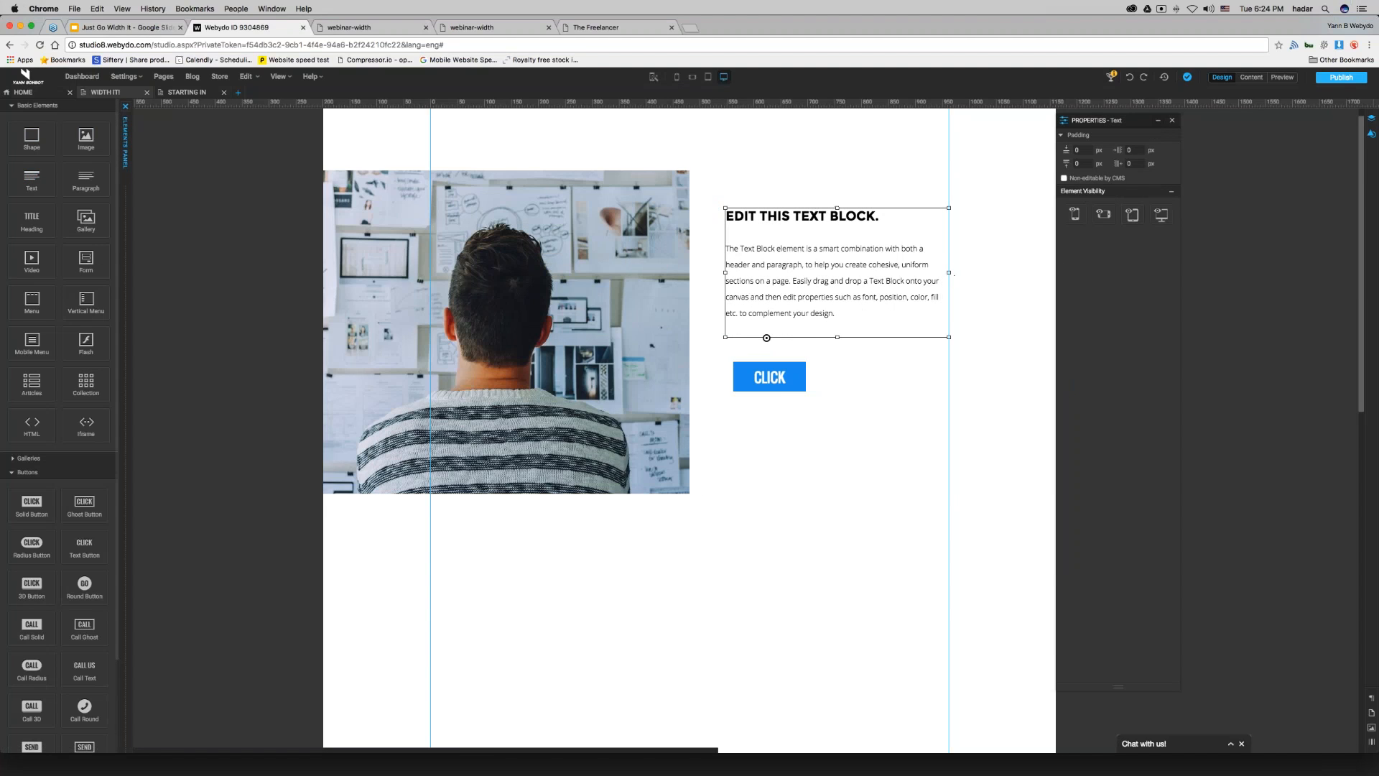
drag(758, 382, 751, 352)
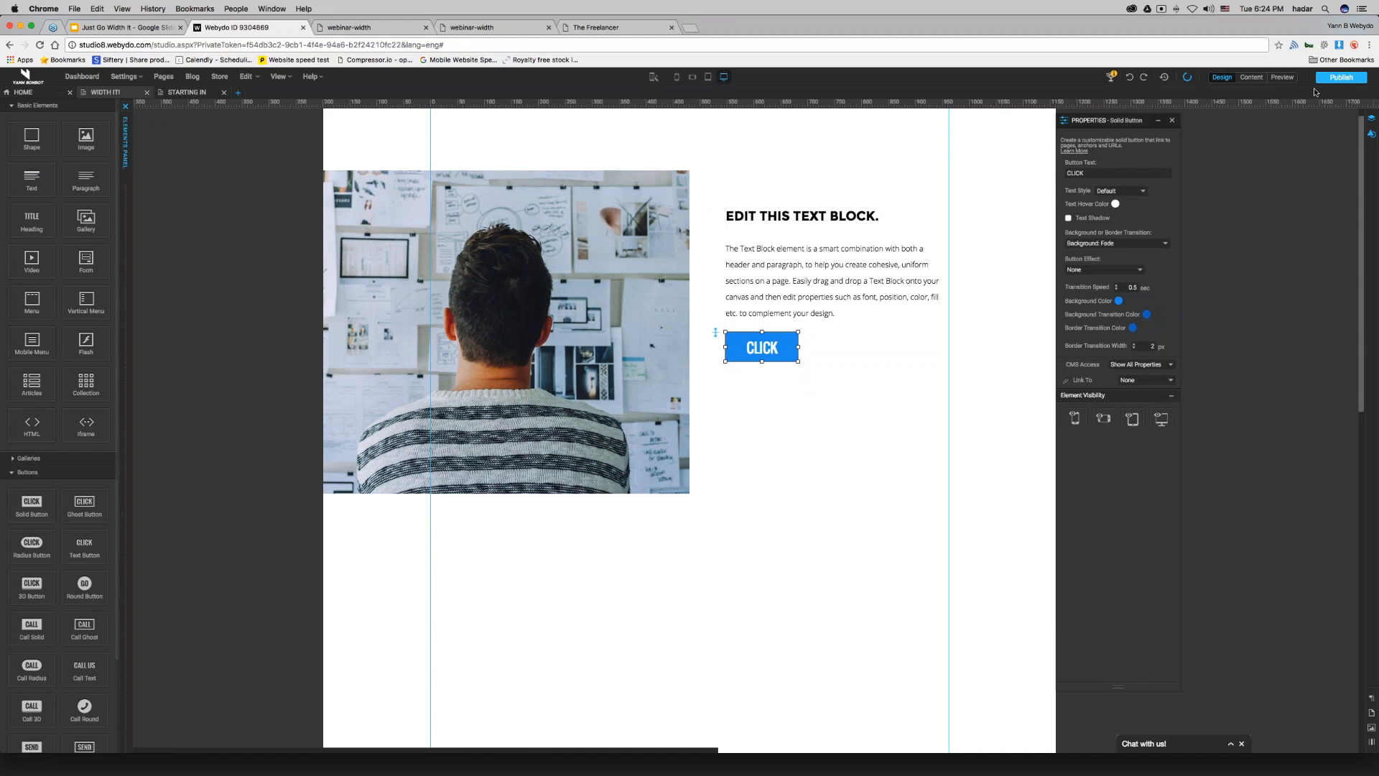
Publish the updated page and check the text block and button beside the image on the live site.
click(1340, 77)
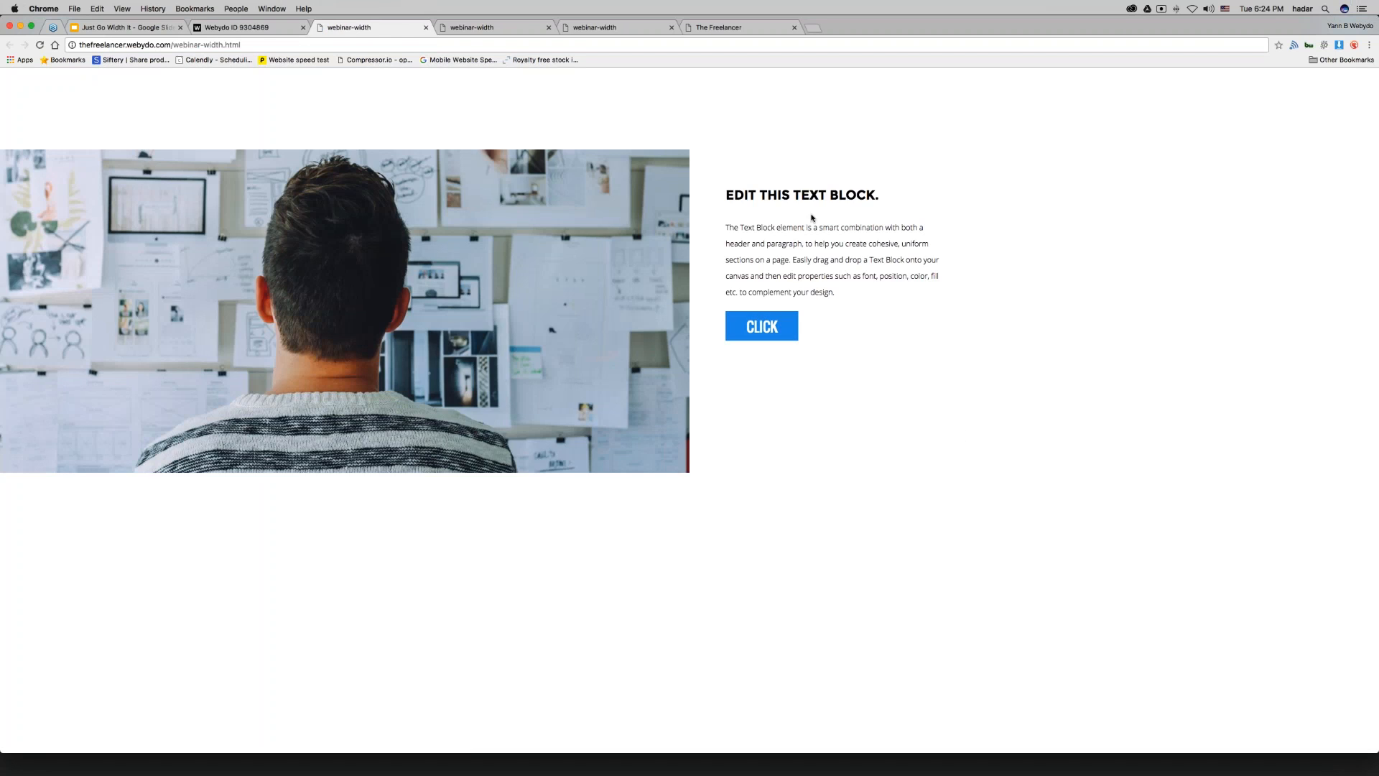
drag(758, 206, 911, 280)
click(963, 332)
key(ctrl+super+f)
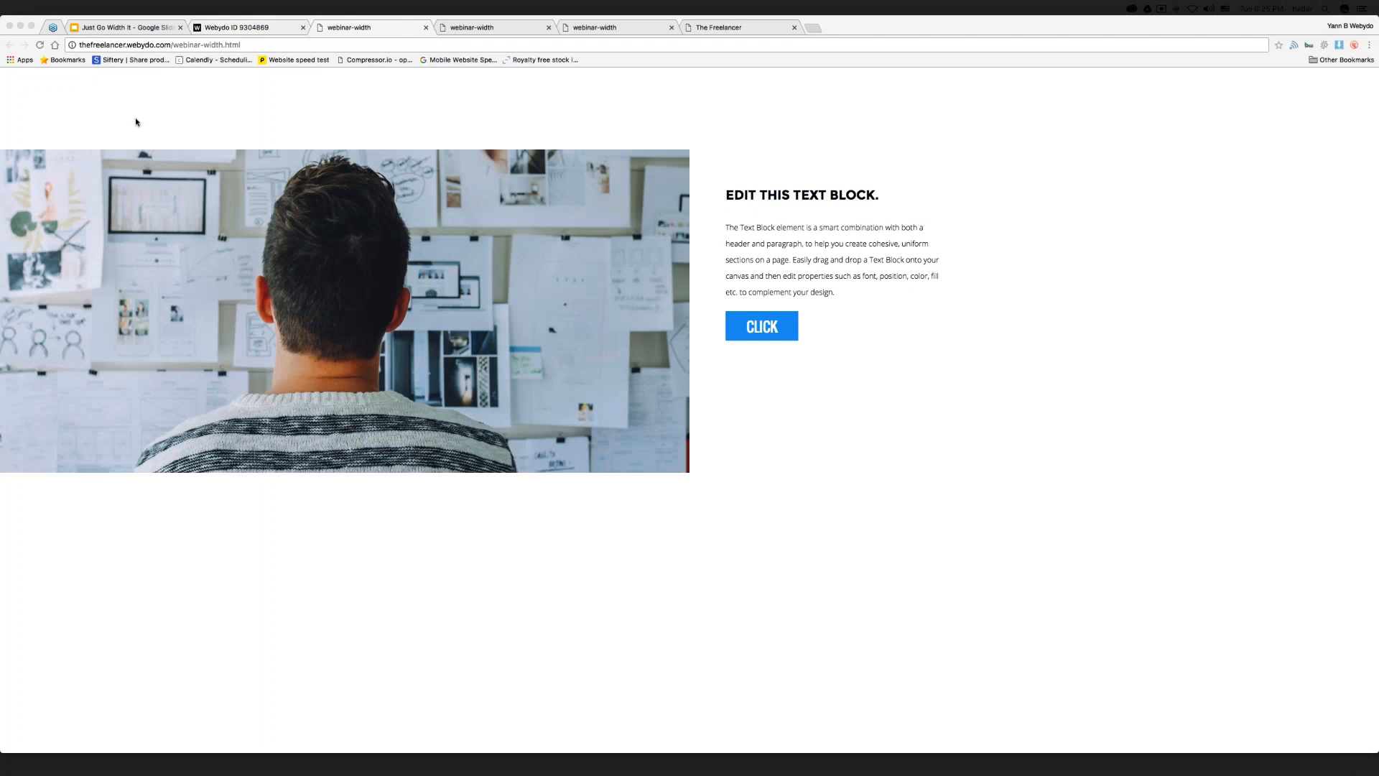
Leave full screen, narrow the browser window to check how the live two-column section responds, and return to the widened editor.
key(ctrl+super+f)
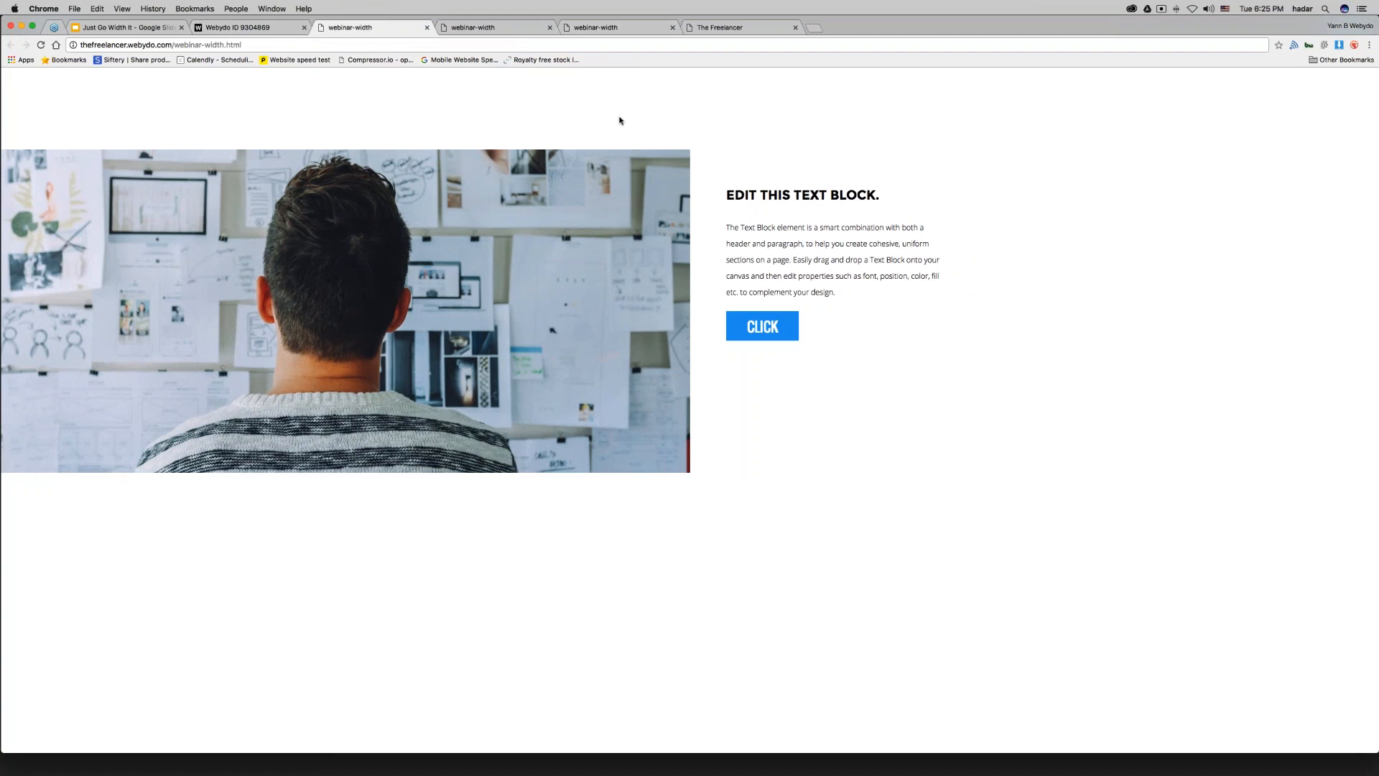
drag(2, 206, 675, 206)
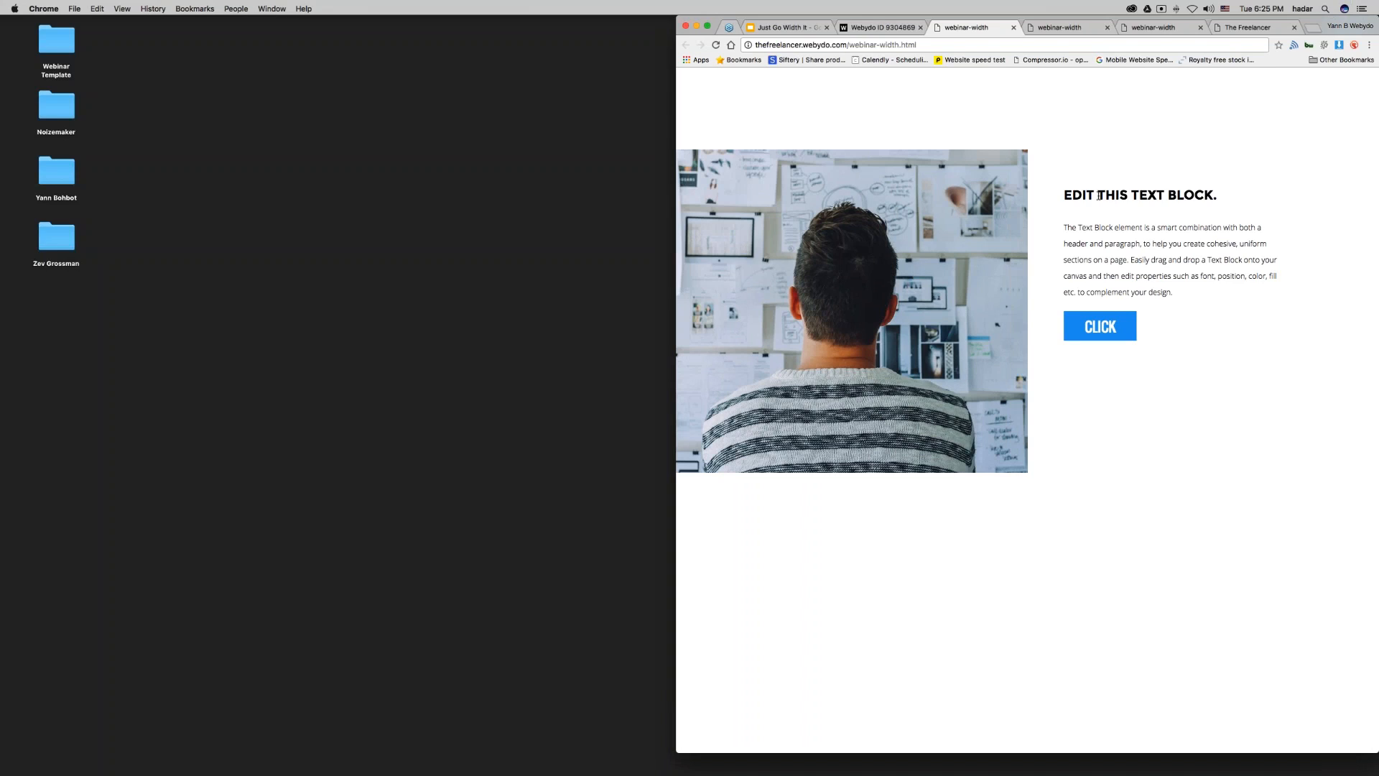
drag(1065, 194, 1171, 289)
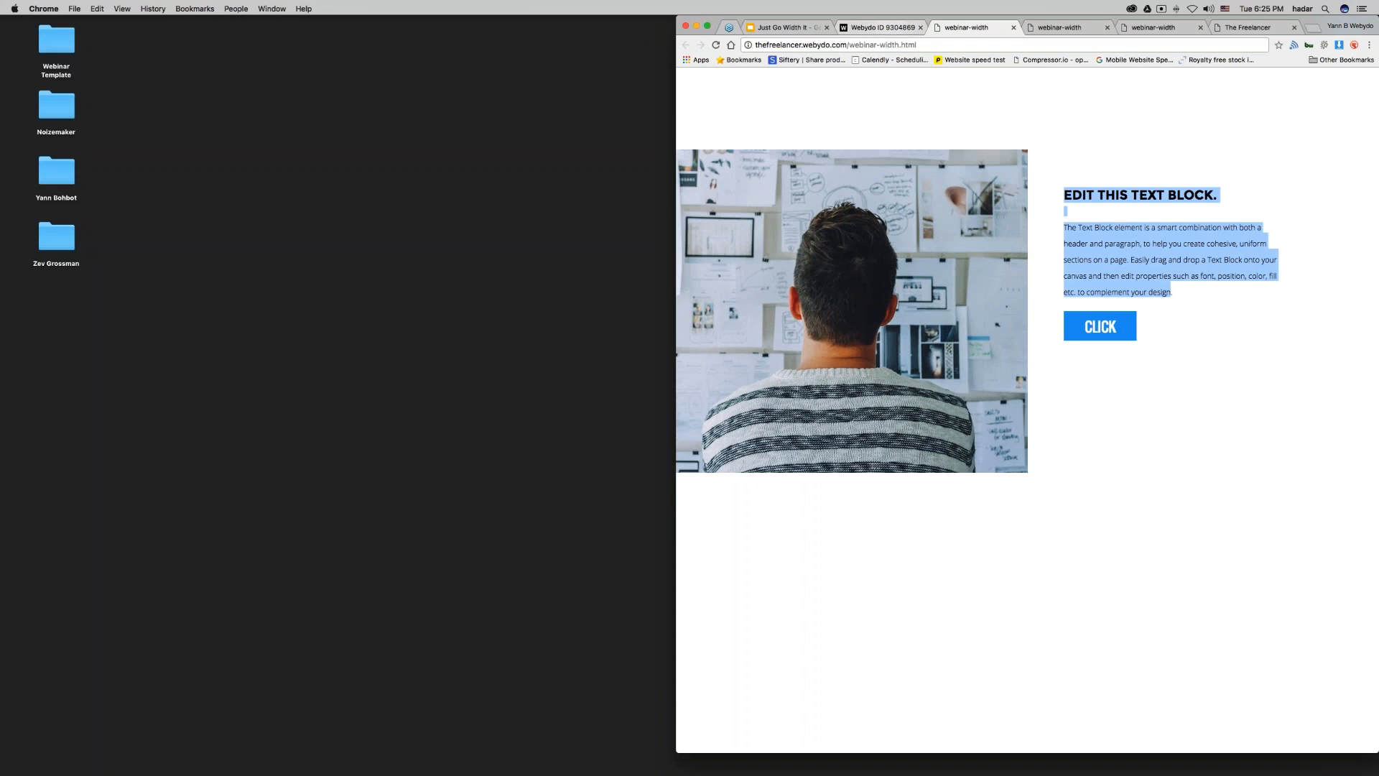
click(882, 28)
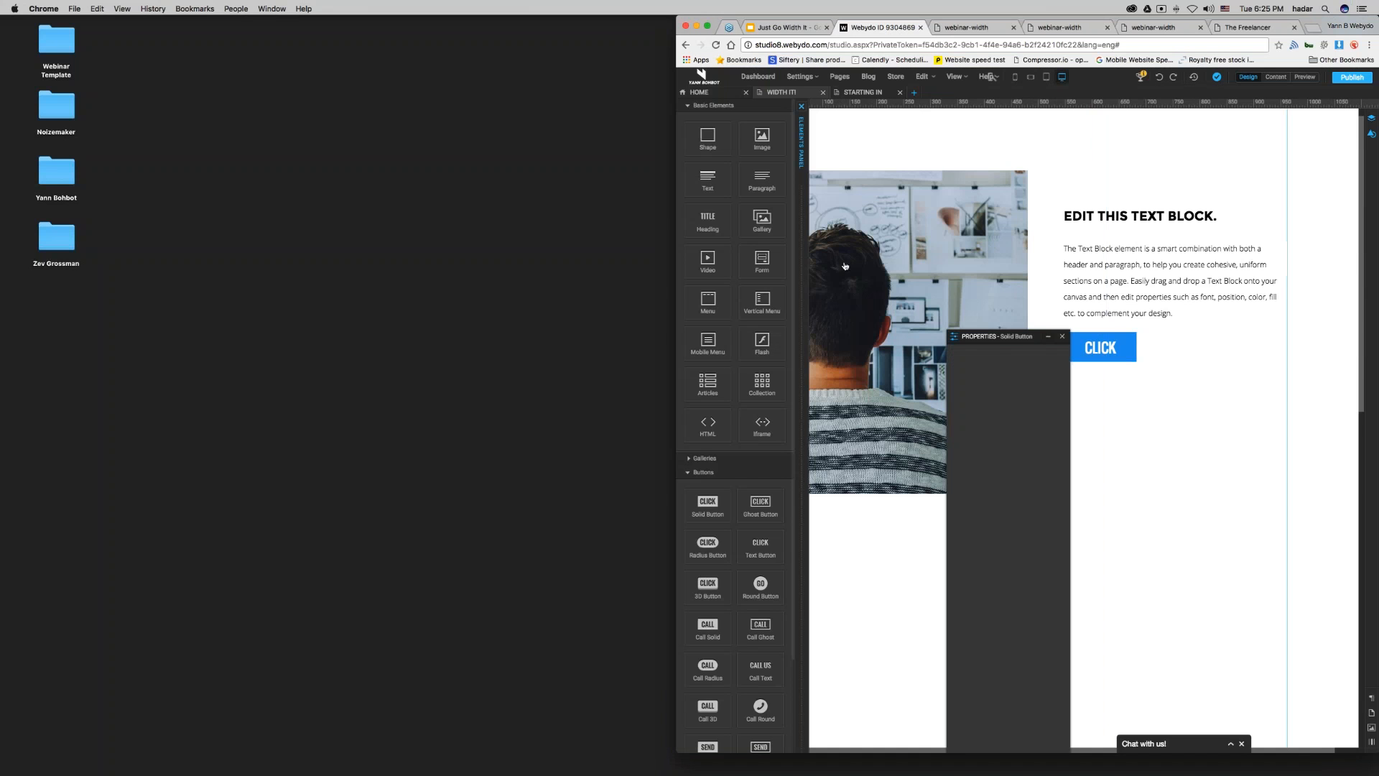
click(707, 26)
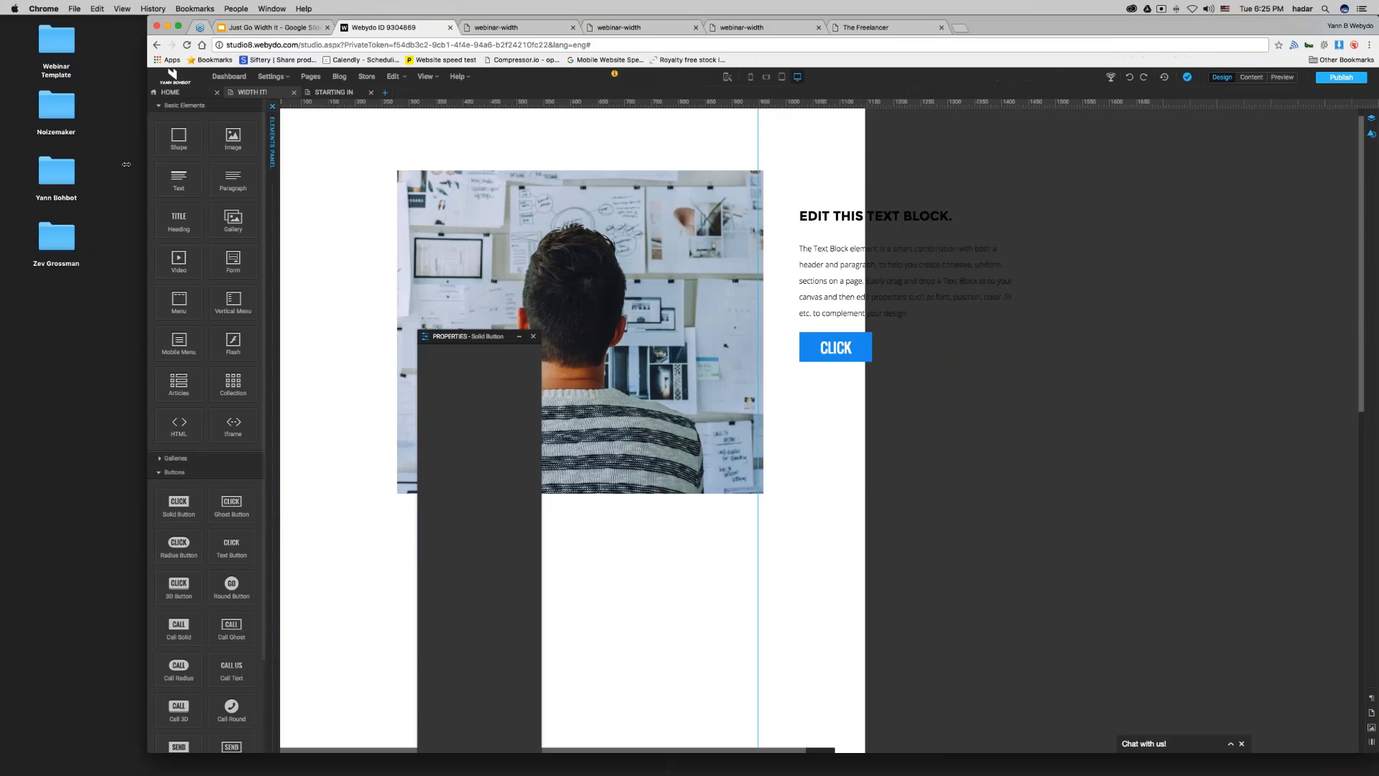
Reorder the Fluid Grid gallery so the blank image comes before the photo, and save the gallery.
double_click(651, 232)
drag(635, 283, 575, 285)
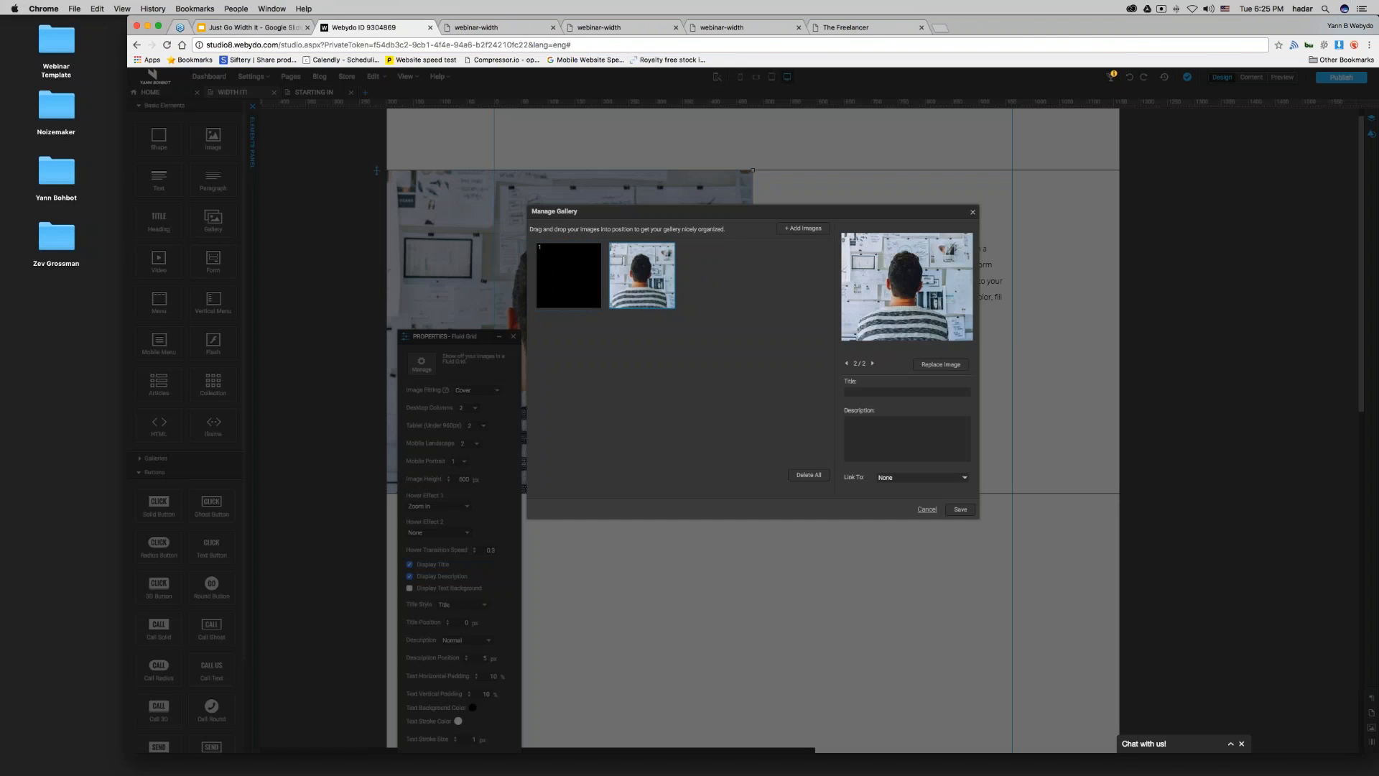
click(960, 509)
Move the text block and button together to the left guide, over the blank column, and switch to the Google Slides outline.
click(870, 284)
shift+click(831, 346)
drag(871, 266, 574, 275)
click(726, 561)
drag(460, 336, 1191, 155)
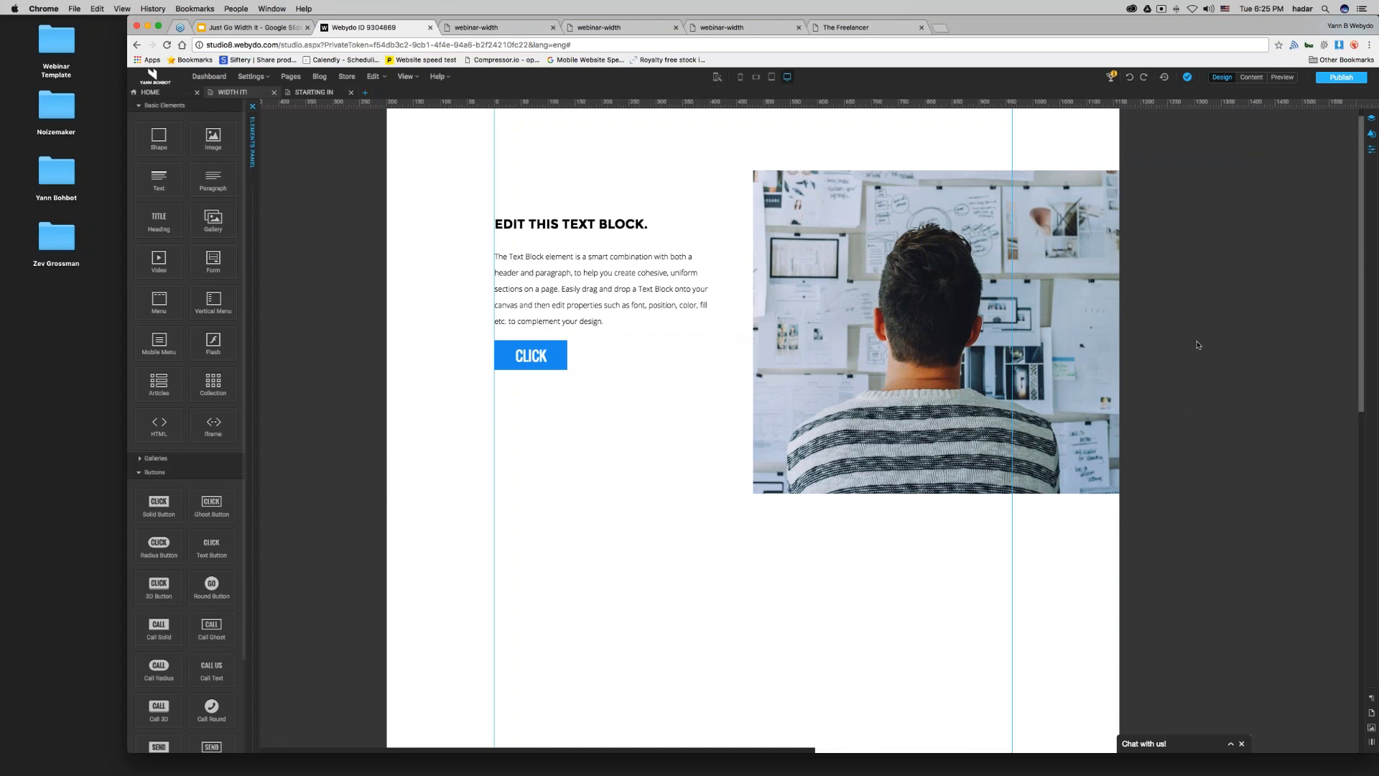
key(ctrl+shift+Tab)
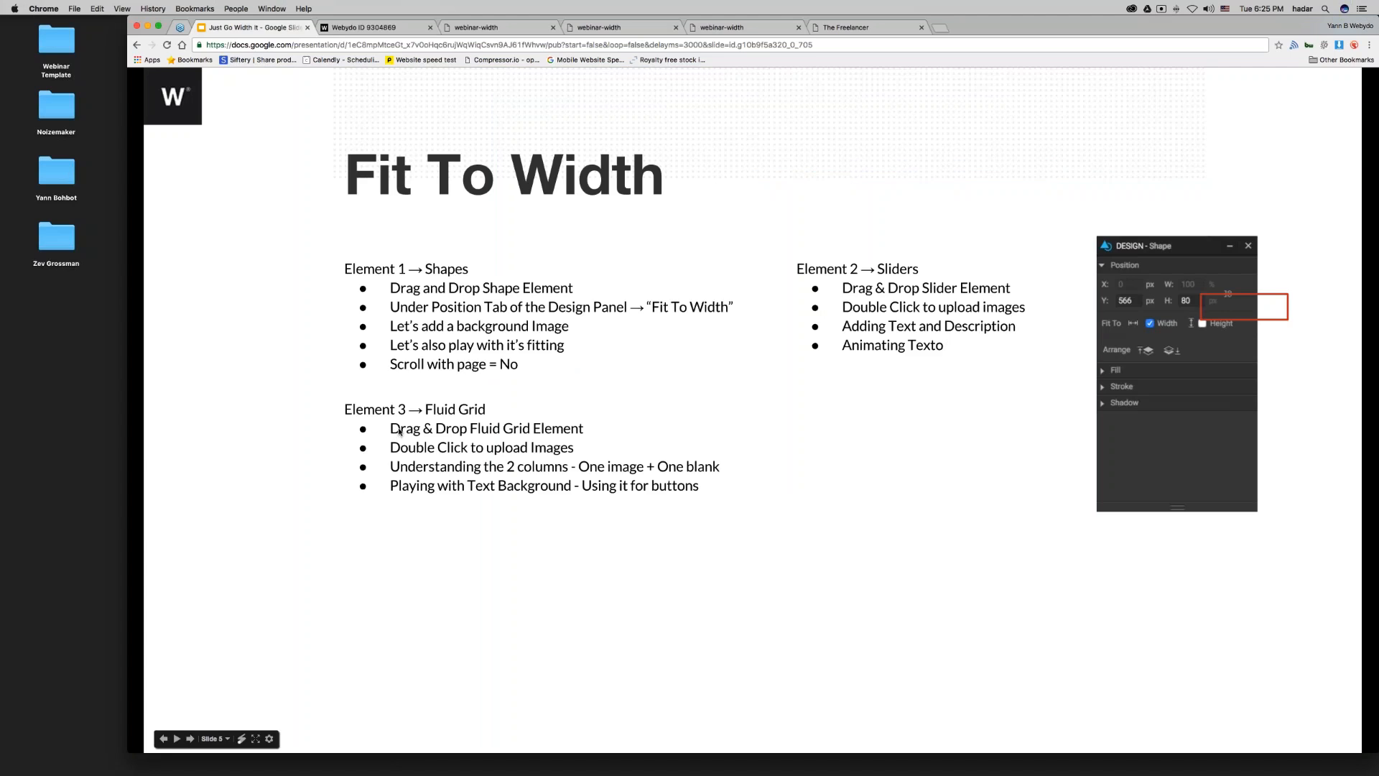